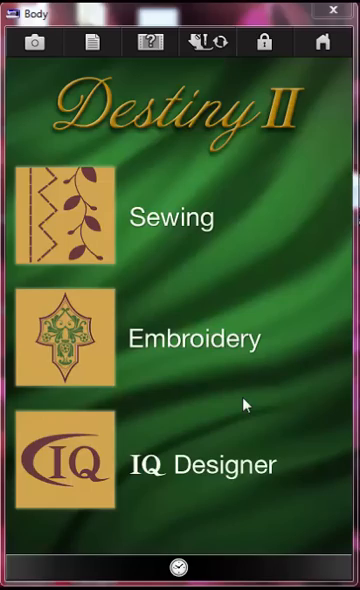
Browse the Contemporary embroidery collection thumbnails.
left_click(97, 367)
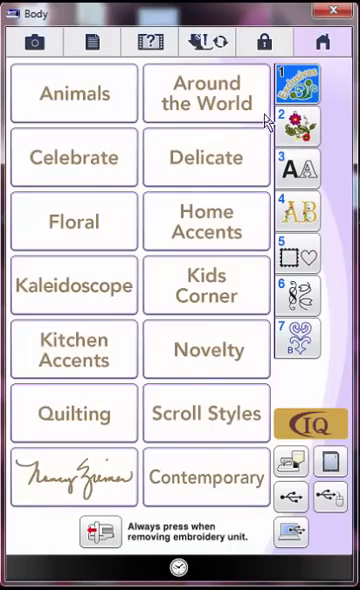
left_click(219, 492)
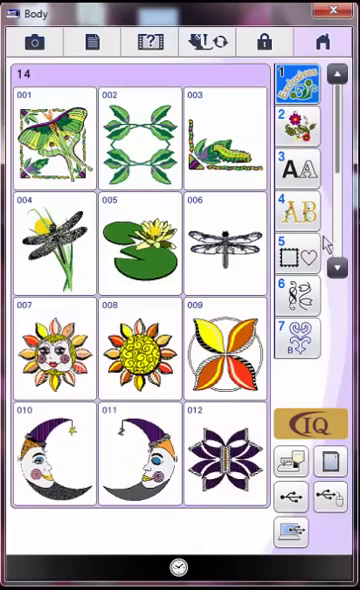
left_click(338, 268)
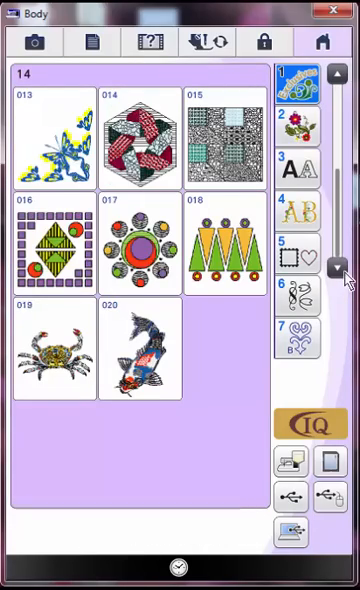
left_click(338, 74)
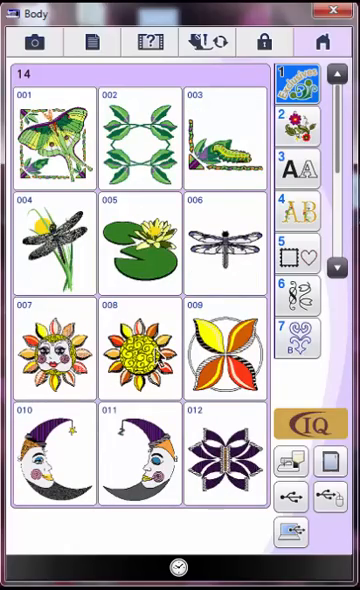
Select sun design 008, set it on the editing area and enter Edit mode.
left_click(156, 350)
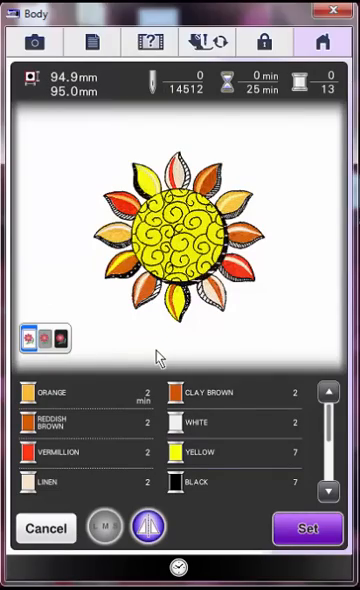
left_click(293, 530)
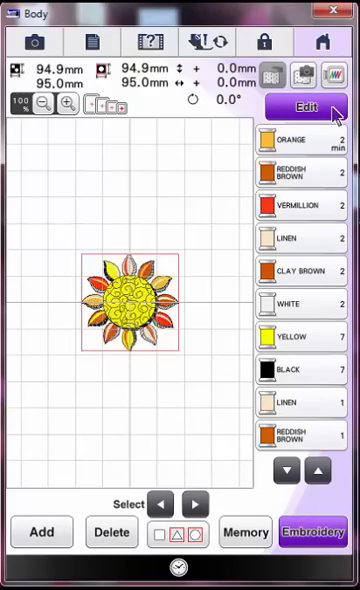
left_click(335, 113)
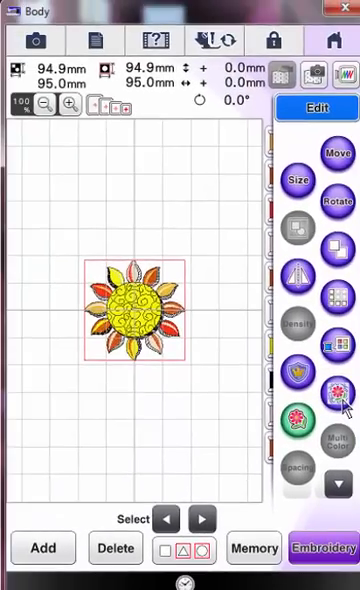
Add a stippling fill around the sun and step the frame size up to the 24 cm × 24 cm hoop.
left_click(324, 410)
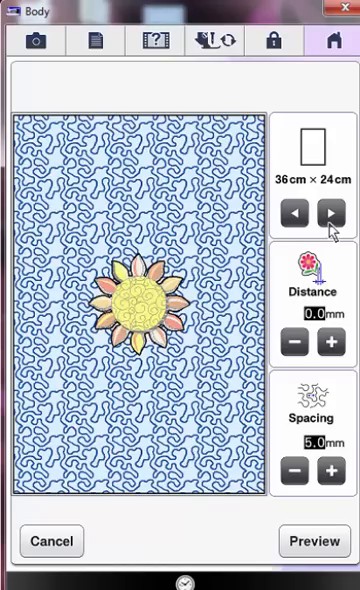
left_click(293, 214)
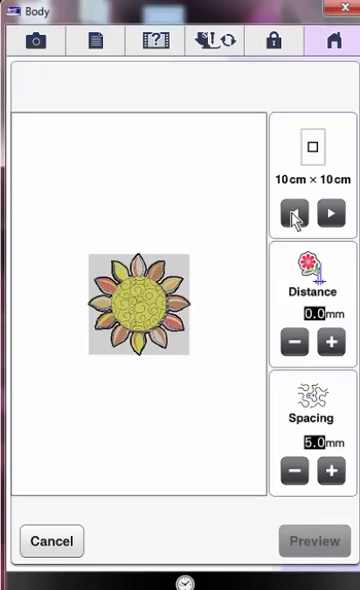
left_click(293, 214)
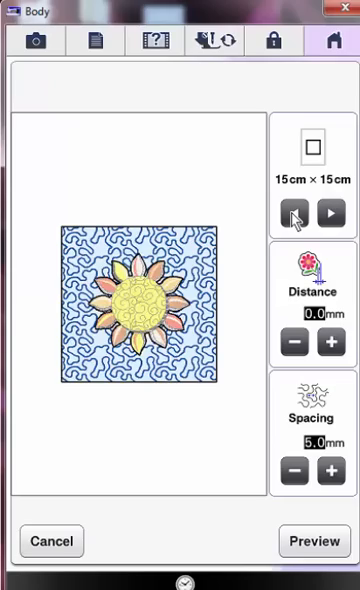
left_click(293, 214)
left_click(293, 214)
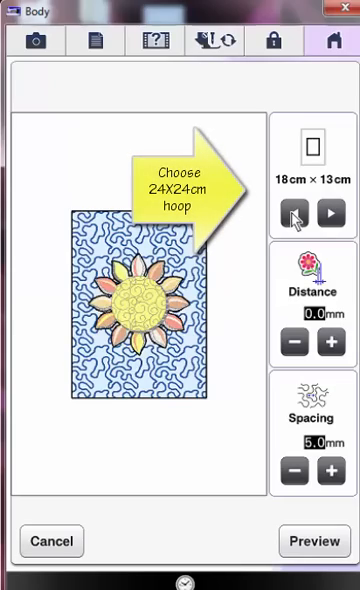
left_click(293, 214)
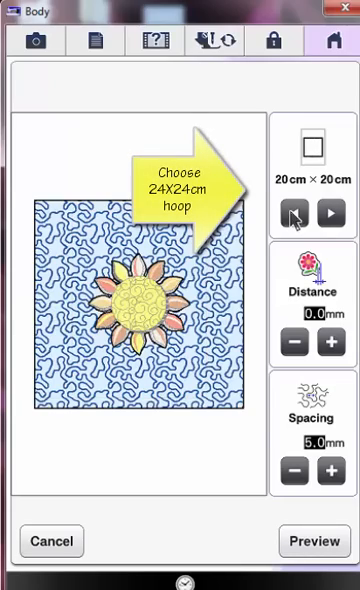
left_click(294, 214)
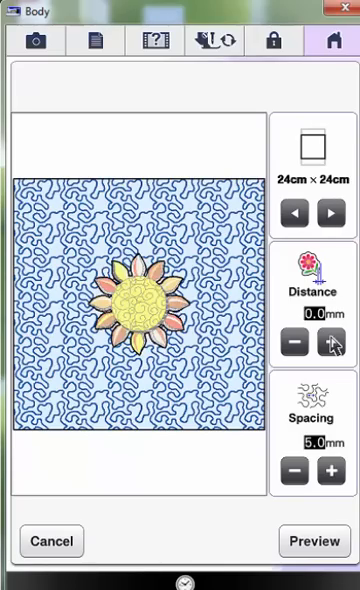
Widen the stippling distance around the sun to test larger gaps.
left_click(333, 344)
left_click(333, 344)
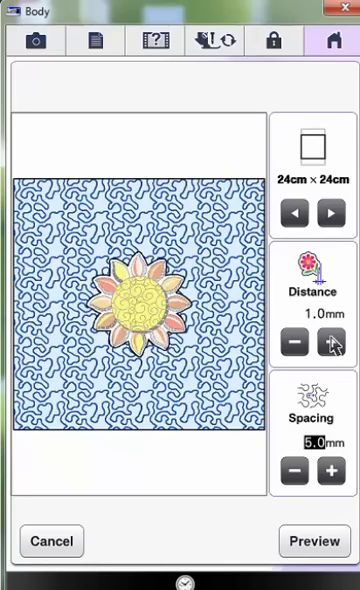
left_click(333, 344)
left_click(333, 344)
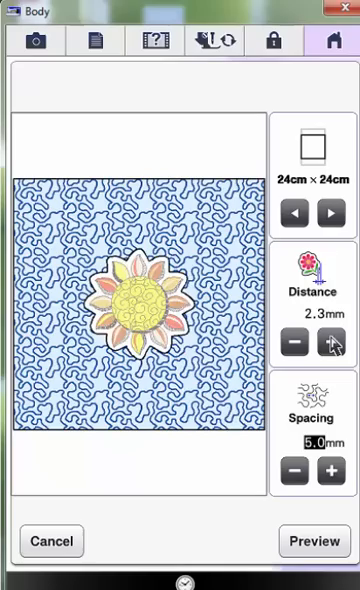
left_click(333, 344)
left_click(333, 344)
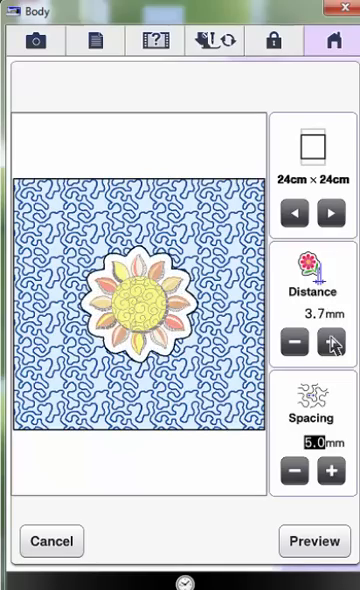
left_click(333, 344)
left_click(333, 344)
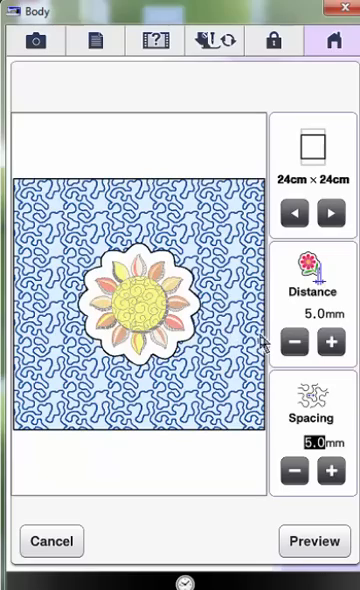
Reduce the stippling distance back down until it reads 0.1 mm.
left_click(294, 343)
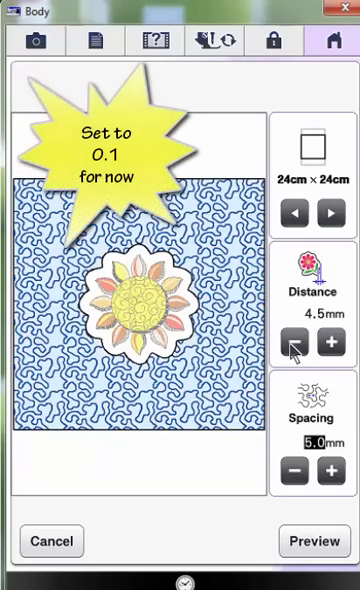
left_click(294, 343)
left_click(294, 343)
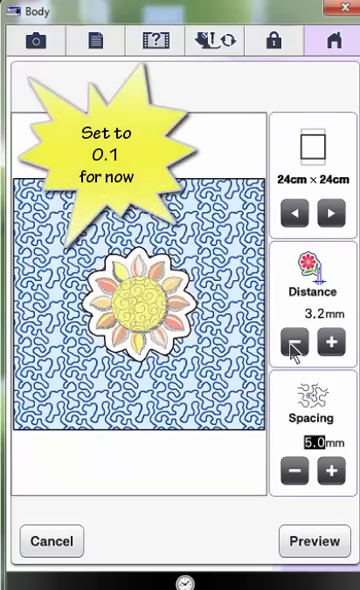
left_click(293, 345)
left_click(293, 345)
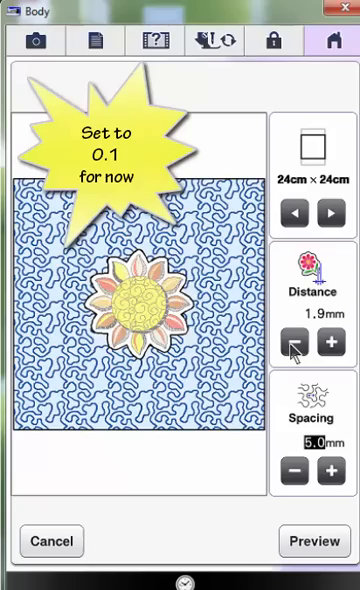
left_click(294, 343)
left_click(294, 343)
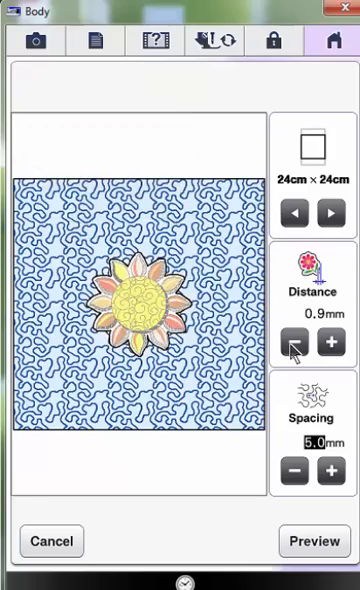
left_click(294, 343)
left_click(294, 343)
left_click(294, 343)
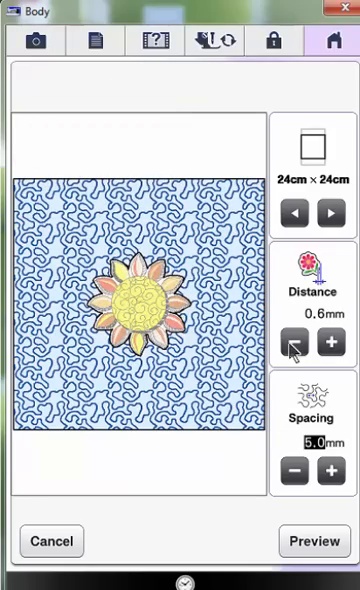
left_click(294, 343)
left_click(294, 343)
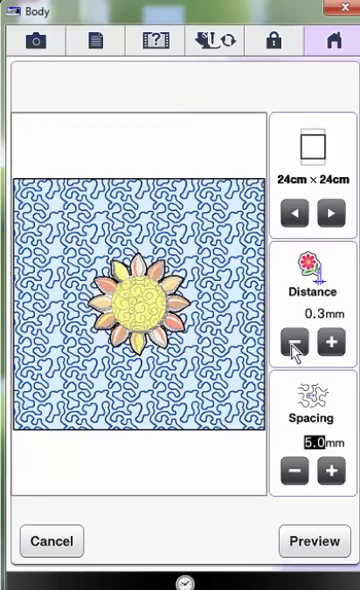
left_click(294, 343)
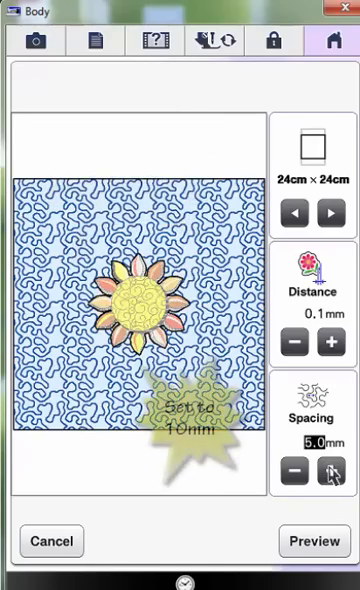
Raise the stippling spacing from 5.0 mm to 10.0 mm.
left_click(331, 471)
left_click(331, 471)
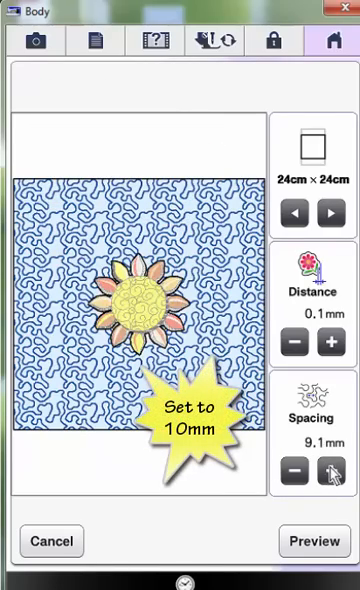
left_click(331, 471)
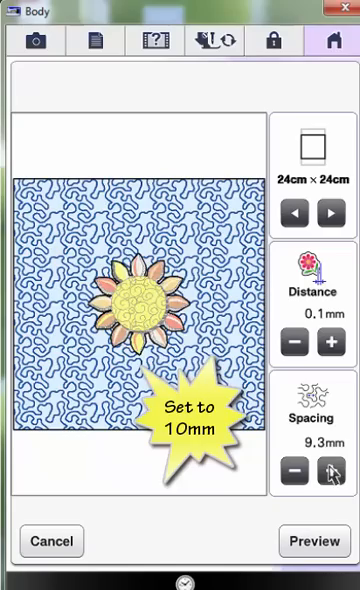
left_click(331, 471)
left_click(331, 471)
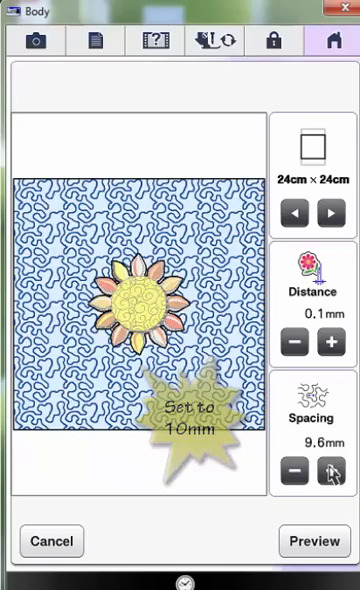
left_click(331, 471)
left_click(331, 471)
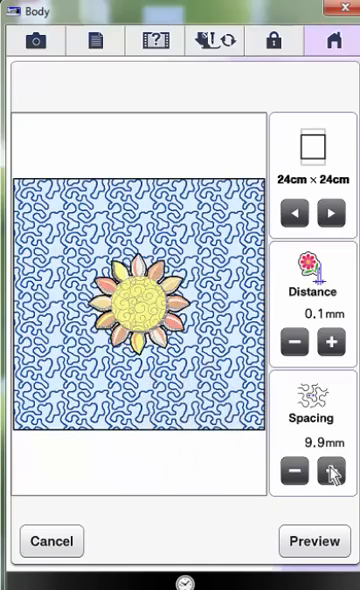
left_click(333, 473)
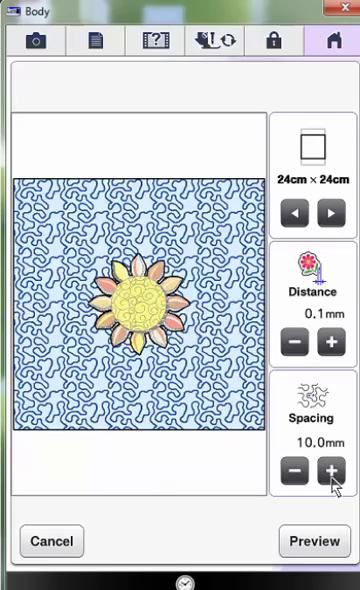
Preview the stippling, then raise the distance to 0.4 mm and preview again.
left_click(316, 542)
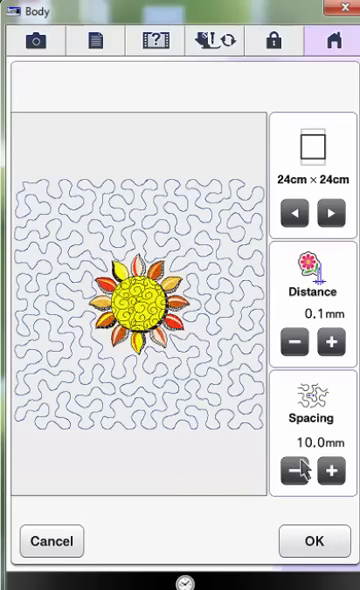
left_click(332, 344)
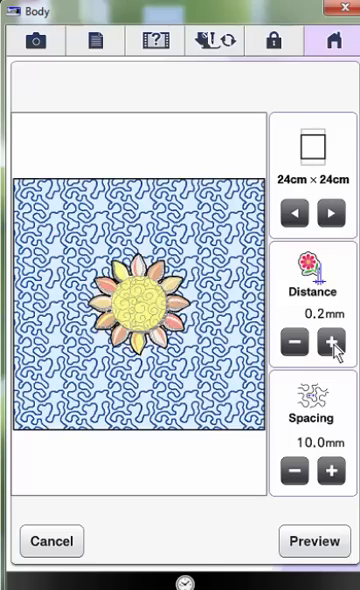
left_click(332, 344)
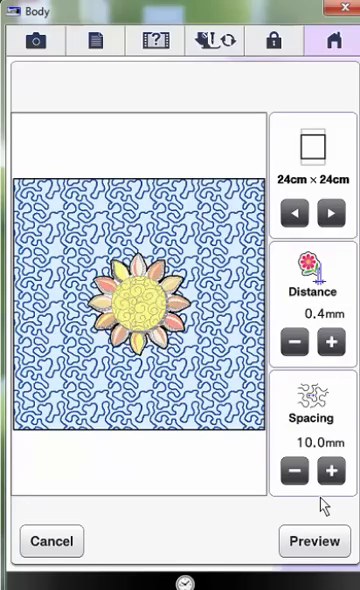
left_click(324, 545)
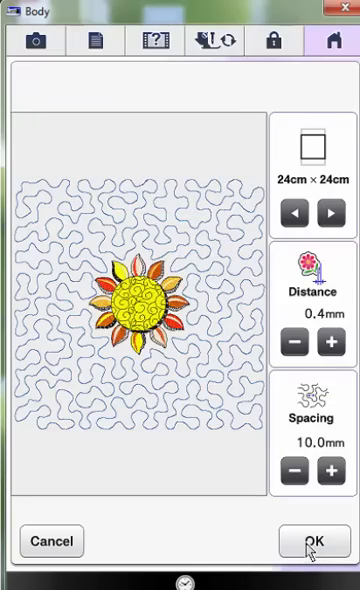
Bring the distance back to 0.1 mm and show the rendered stitch preview.
left_click(293, 345)
left_click(292, 345)
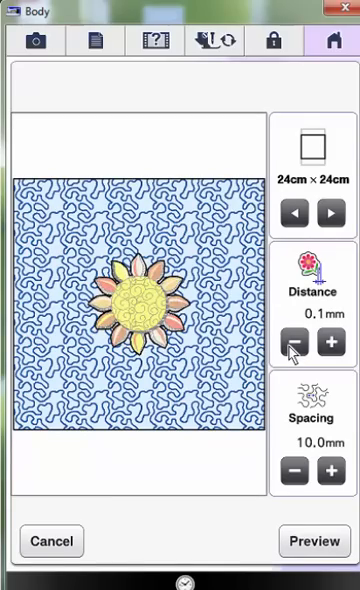
left_click(314, 543)
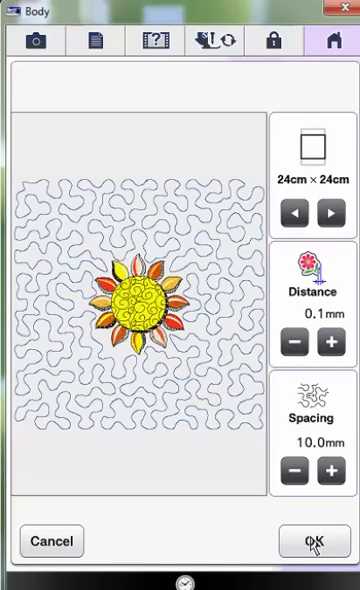
Accept the stippling settings, then delete the quilted sun pattern and confirm.
left_click(314, 543)
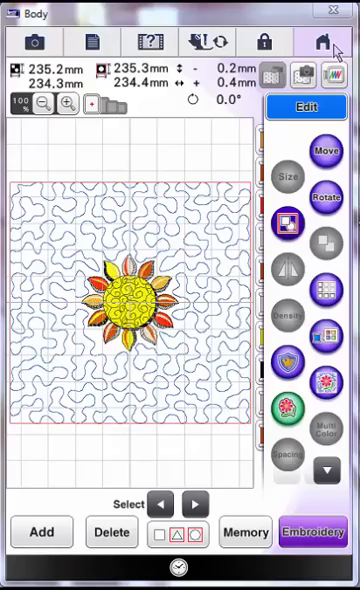
key("Delete")
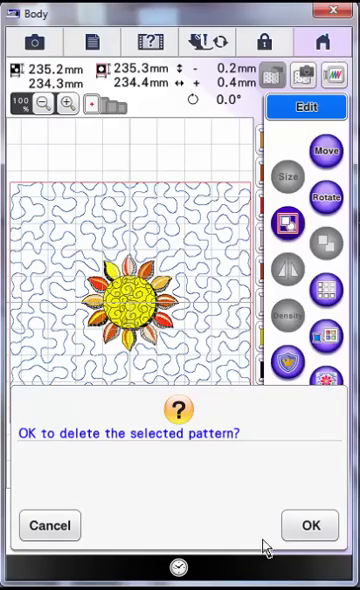
left_click(300, 532)
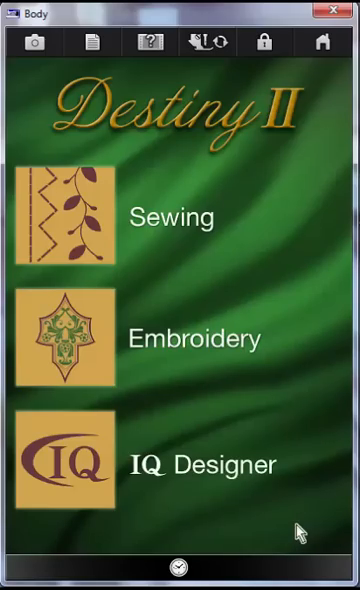
Start a new IQ Designer drawing and bring up its preset shape library.
left_click(86, 476)
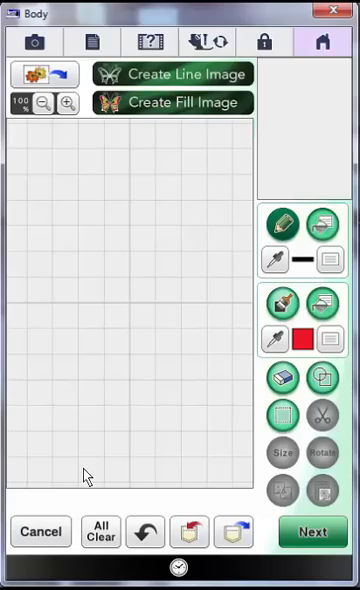
left_click(320, 386)
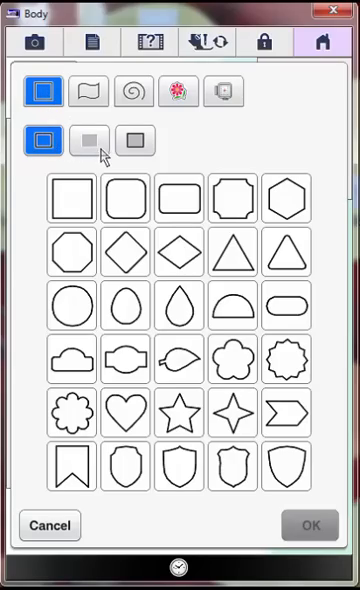
View the Closed and Open shape sets, then show the frame embroidering area choices.
left_click(90, 98)
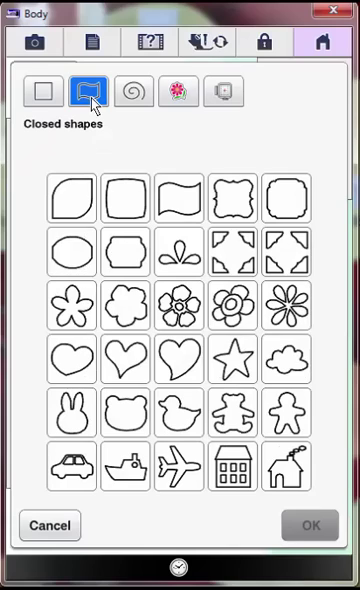
left_click(146, 98)
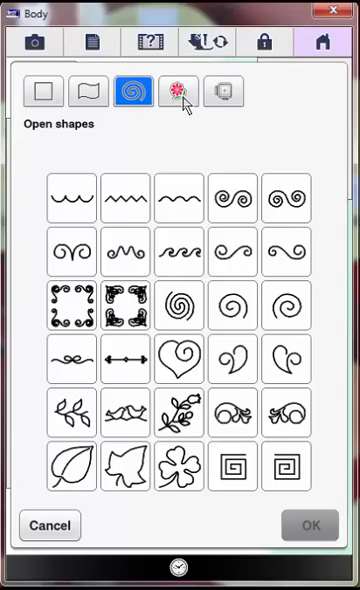
left_click(233, 100)
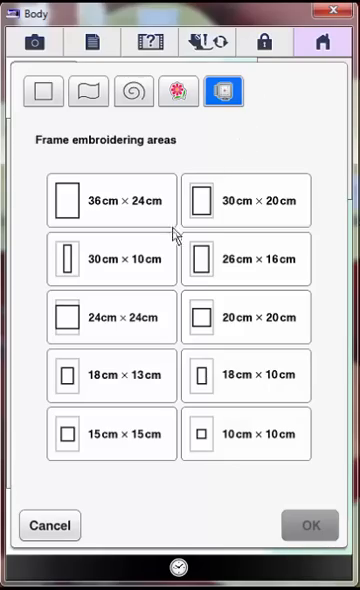
Choose the 24 cm × 24 cm embroidering area and apply it to the canvas.
left_click(137, 322)
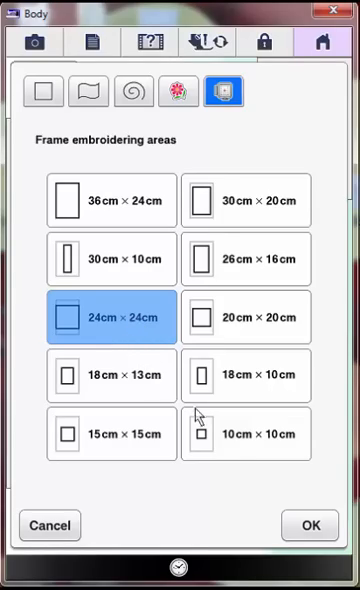
left_click(309, 527)
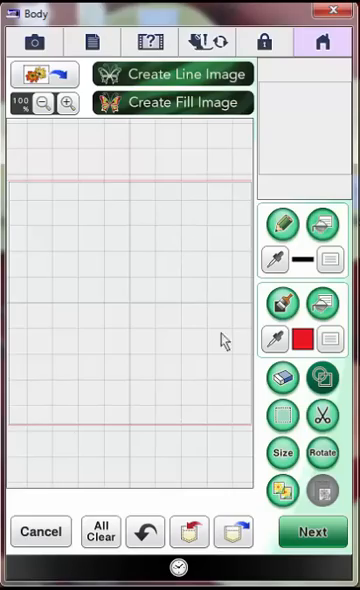
Place the Open-shapes spiral heart on the canvas at 195.7 mm × 189.0 mm.
left_click(322, 380)
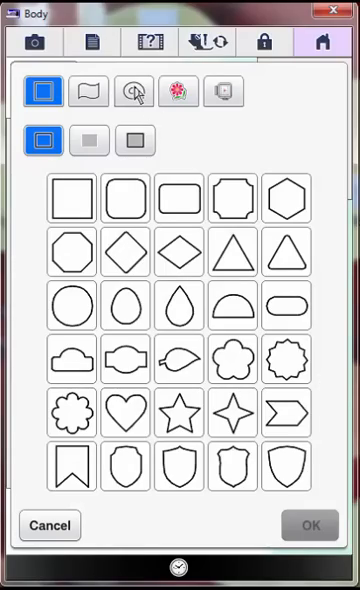
left_click(137, 95)
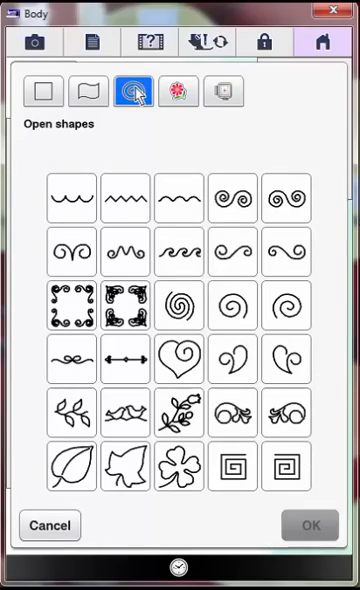
left_click(177, 368)
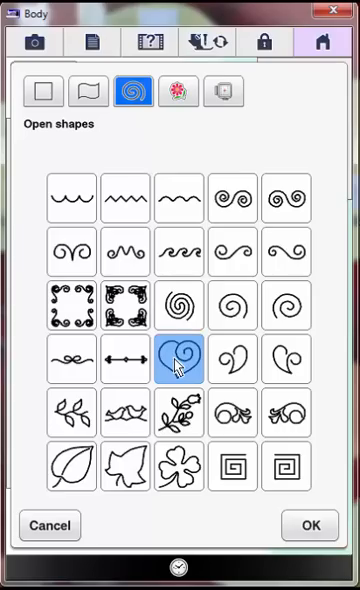
left_click(301, 529)
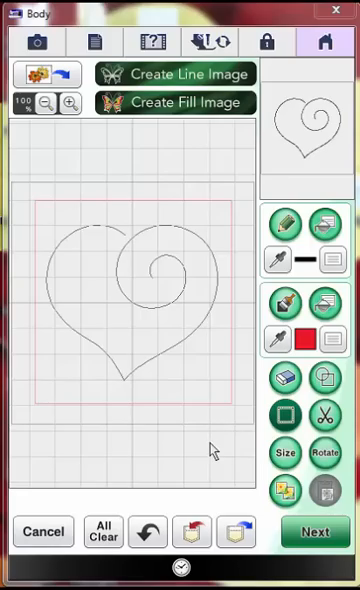
Shrink the spiral heart proportionally from 195.7 mm down to 64.9 mm × 64.9 mm.
left_click(287, 455)
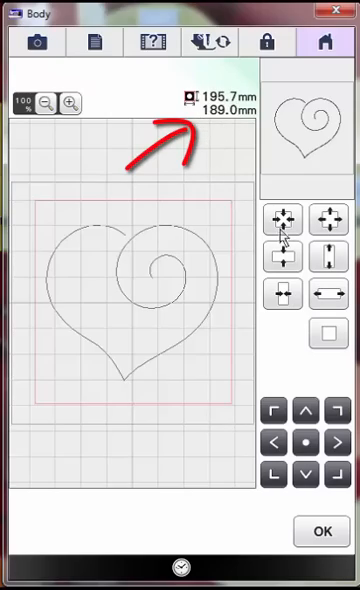
left_click(288, 226)
left_click(288, 226)
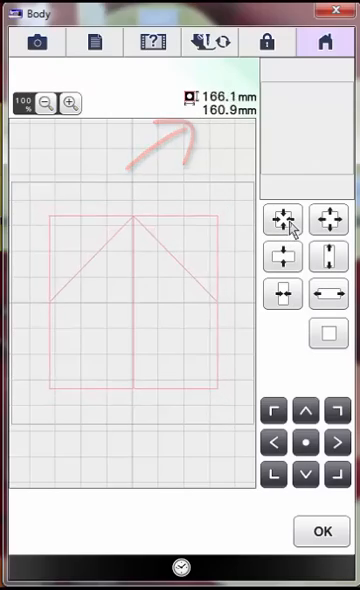
left_click(288, 226)
left_click(288, 226)
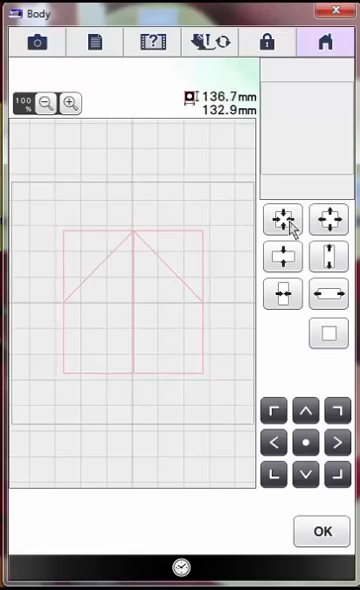
left_click(288, 226)
left_click(290, 226)
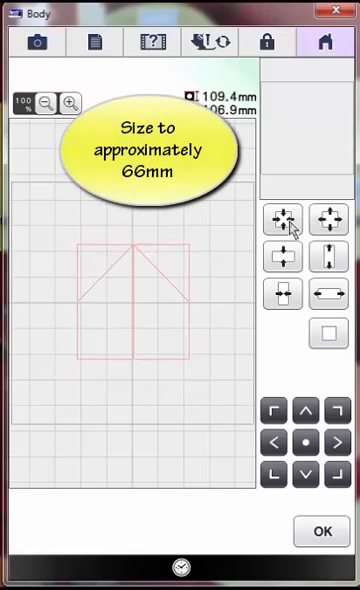
left_click(290, 226)
left_click(290, 225)
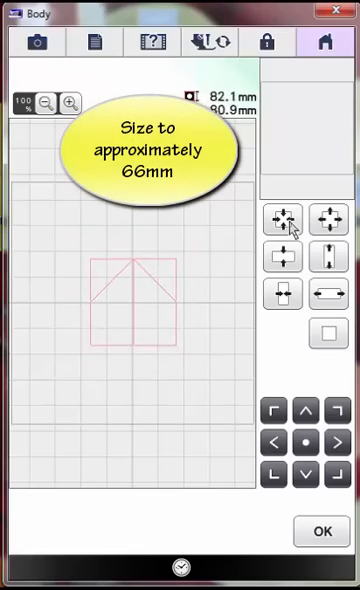
left_click(290, 225)
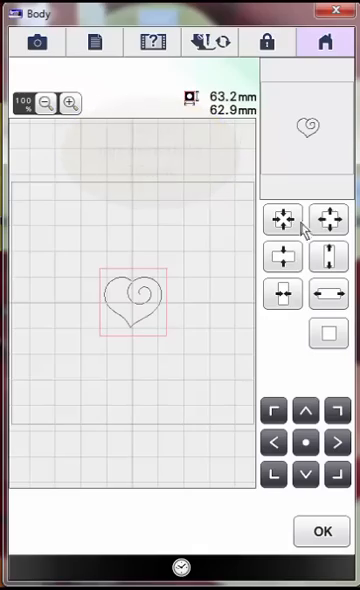
left_click(326, 227)
left_click(326, 227)
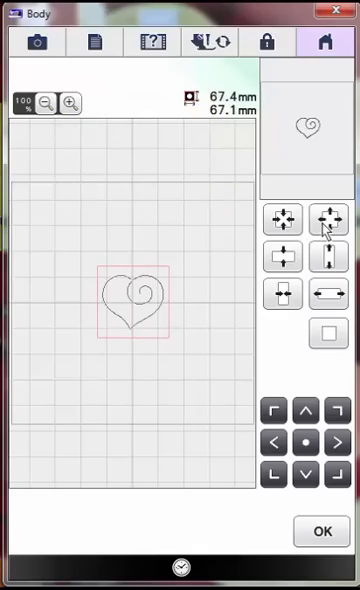
left_click(286, 222)
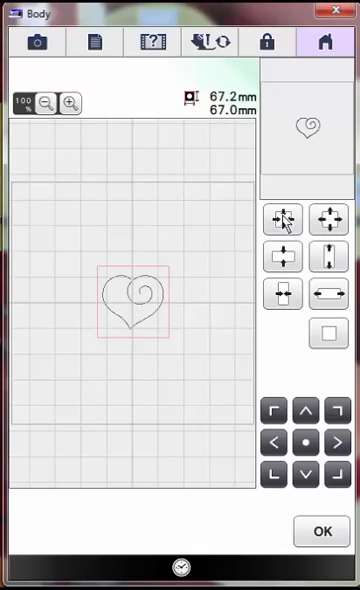
left_click(286, 222)
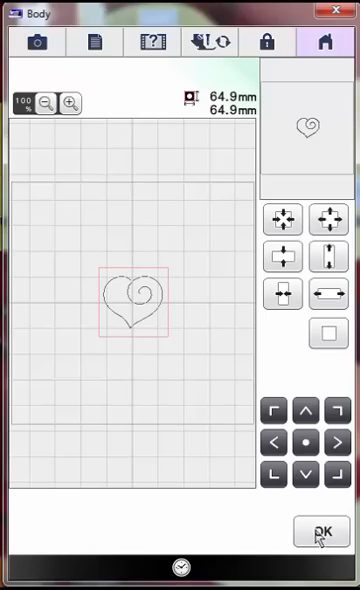
Confirm the size, duplicate the spiral heart and drag the copy down and to the right.
left_click(319, 537)
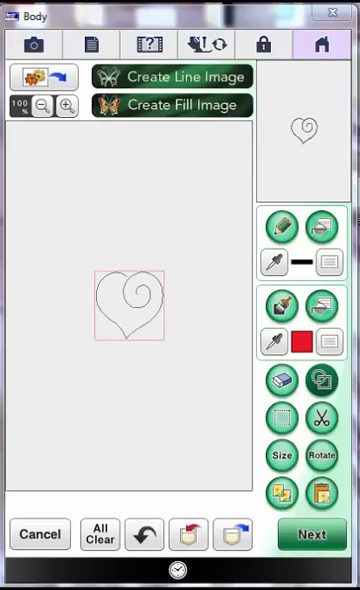
left_click(285, 497)
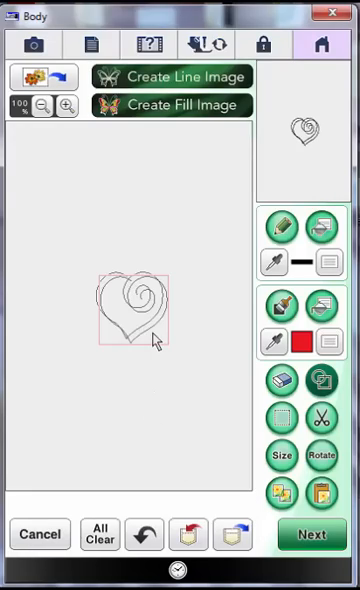
mouse_move(152, 334)
left_mouse_down()
mouse_move(192, 389)
mouse_move(201, 440)
left_mouse_up()
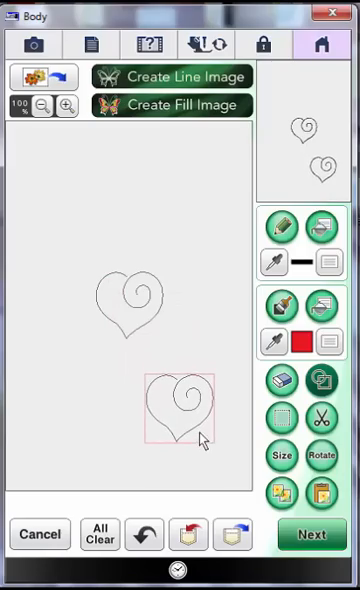
mouse_move(199, 433)
left_mouse_down()
mouse_move(197, 424)
mouse_move(198, 432)
left_mouse_up()
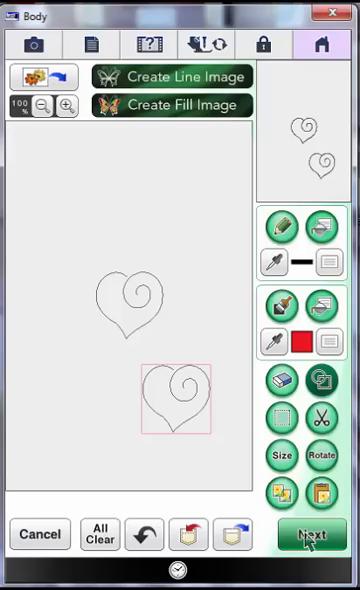
Advance to the line stitch settings and set the zigzag width to 4.5 mm.
left_click(310, 536)
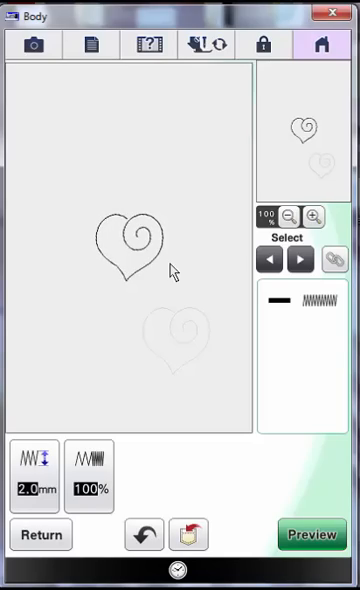
left_click(46, 482)
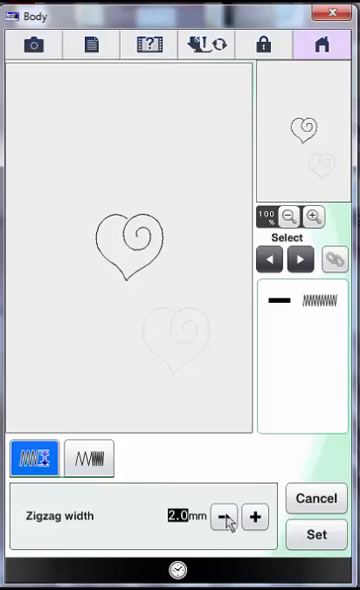
left_click(228, 521)
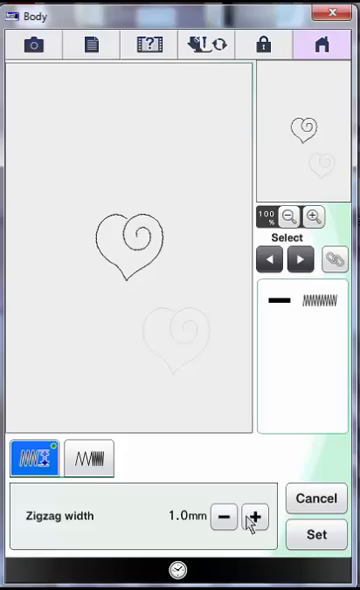
left_click(256, 518)
left_click(256, 518)
left_click(256, 518)
left_click(256, 518)
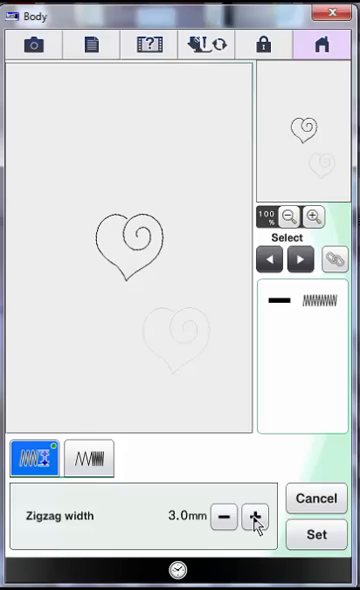
left_click(256, 518)
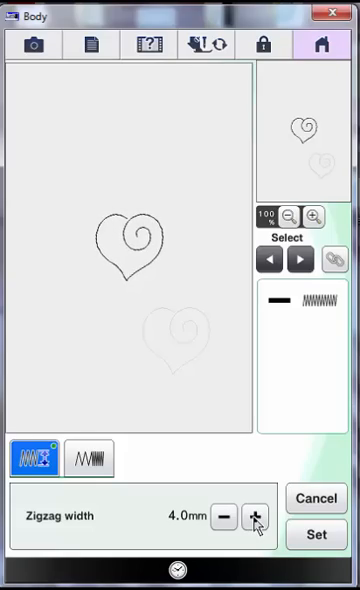
left_click(256, 518)
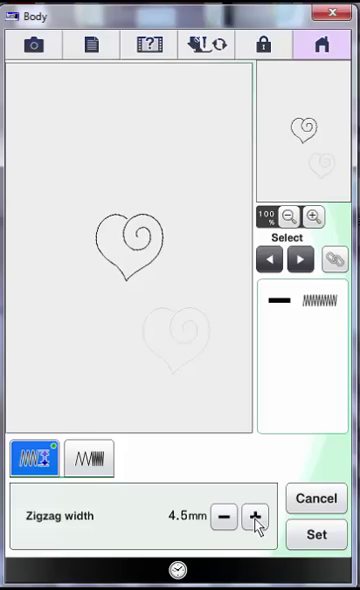
left_click(310, 538)
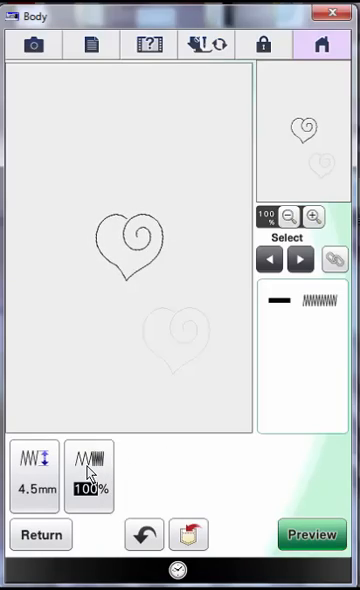
Adjust the stitch density and leave it set at 100%.
left_click(89, 474)
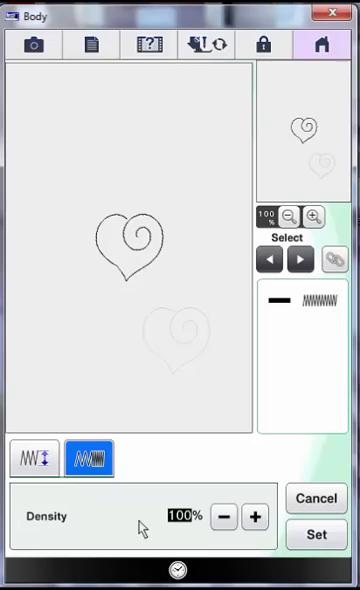
left_click(226, 518)
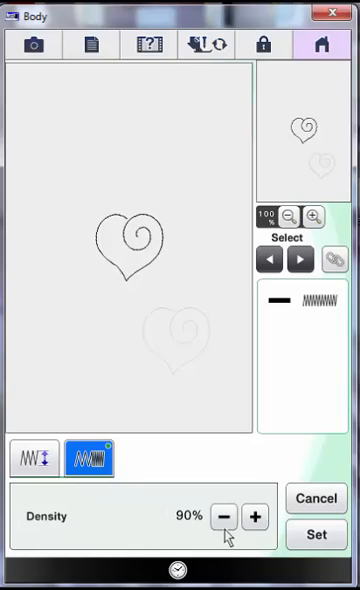
left_click(256, 518)
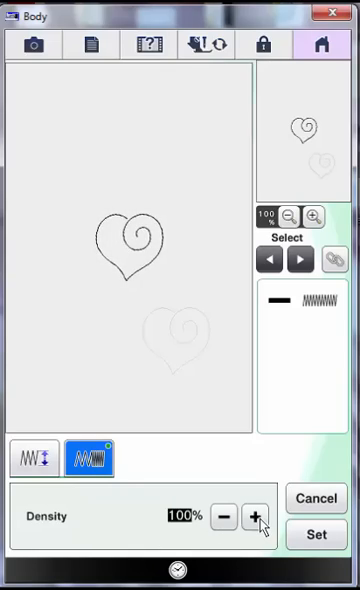
left_click(256, 518)
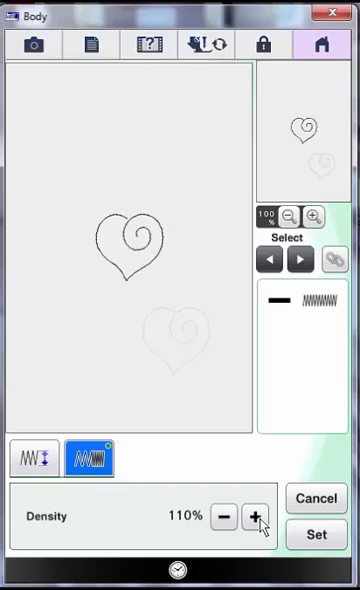
left_click(231, 523)
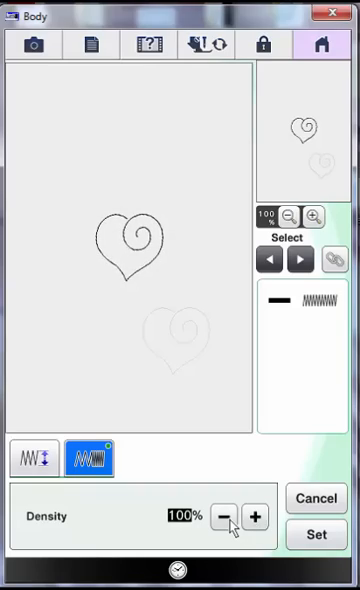
left_click(322, 545)
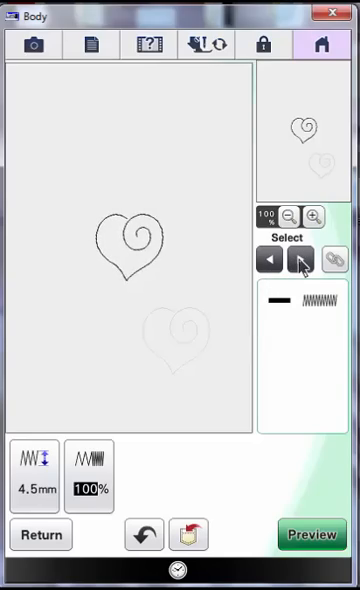
Select the lower-right heart's line and set its zigzag width to 1.0 mm.
left_click(302, 263)
left_click(302, 263)
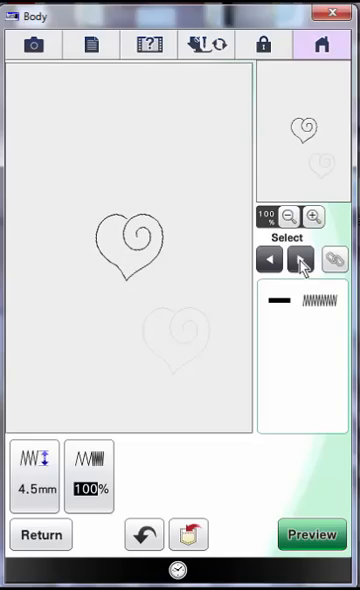
left_click(302, 263)
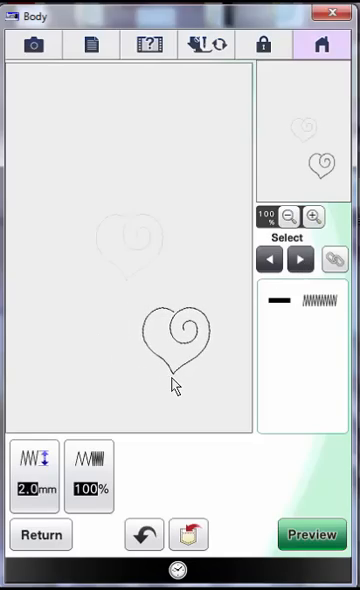
left_click(42, 480)
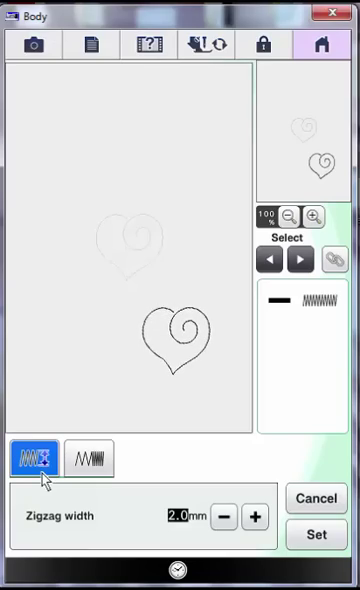
left_click(225, 517)
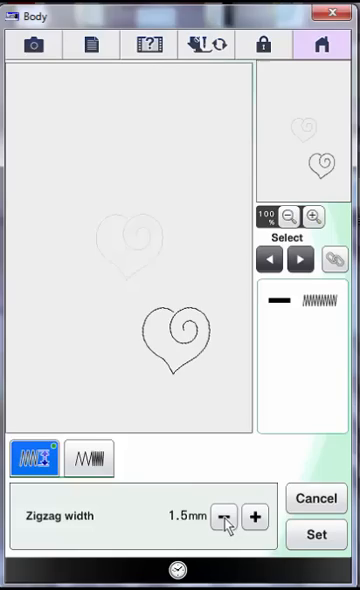
left_click(225, 517)
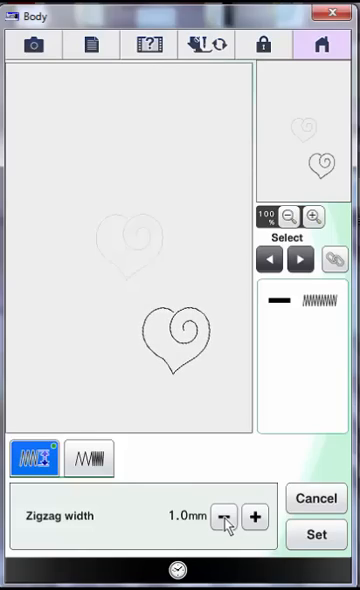
left_click(316, 537)
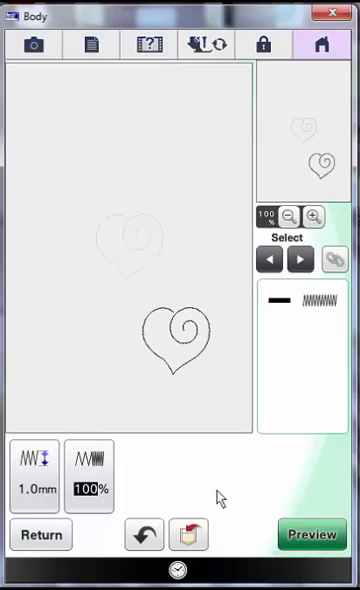
Preview the stitched hearts, accept the no-save warning, then return to the drawing canvas.
left_click(303, 540)
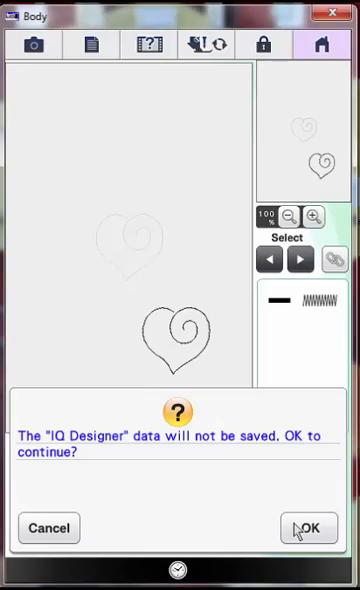
left_click(296, 530)
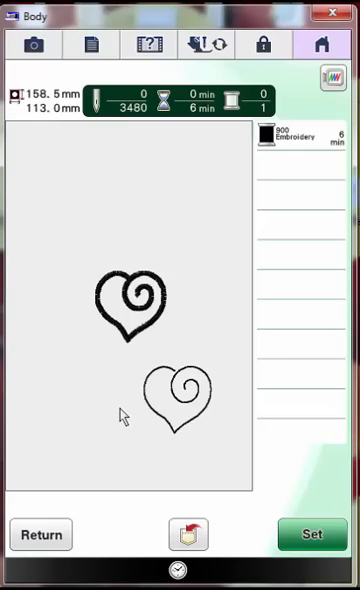
left_click(60, 540)
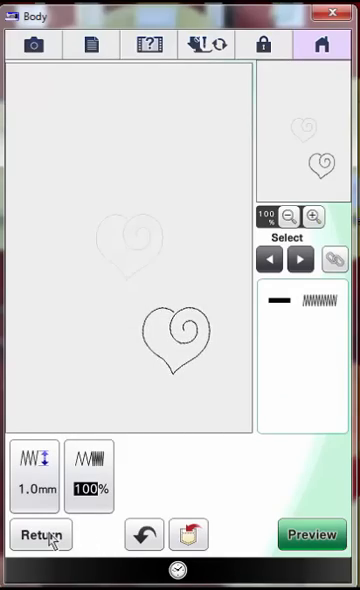
left_click(52, 540)
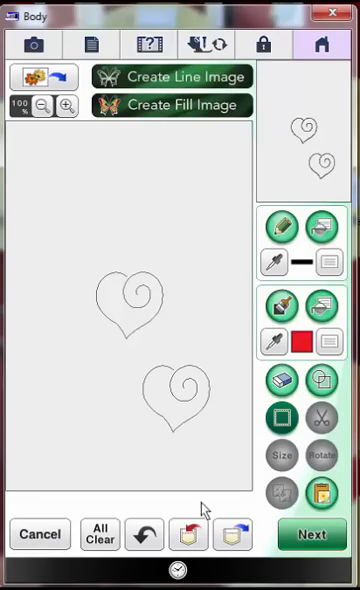
Box-select the duplicate lower heart and cut it from the drawing.
left_click(287, 423)
mouse_move(138, 357)
left_mouse_down()
mouse_move(169, 412)
mouse_move(216, 447)
left_mouse_up()
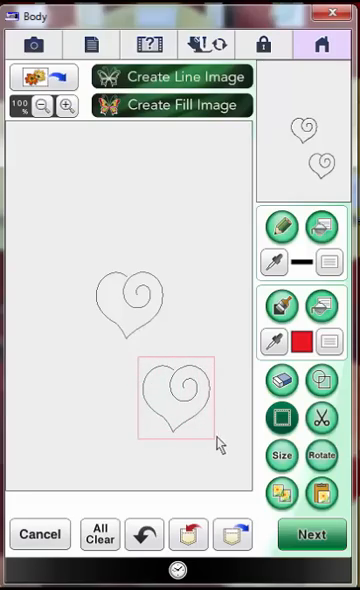
left_click(327, 426)
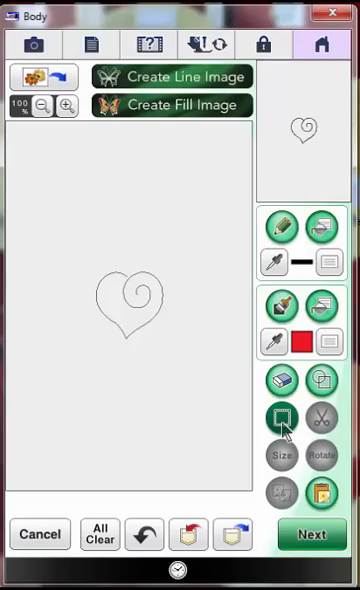
Box-select the remaining spiral heart for editing.
left_click(285, 428)
left_click_drag(91, 266, 136, 326)
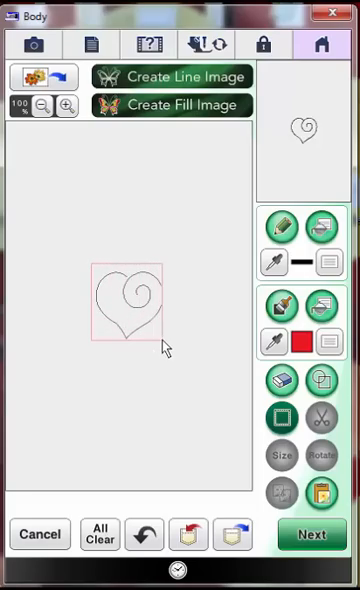
left_click_drag(136, 326, 168, 351)
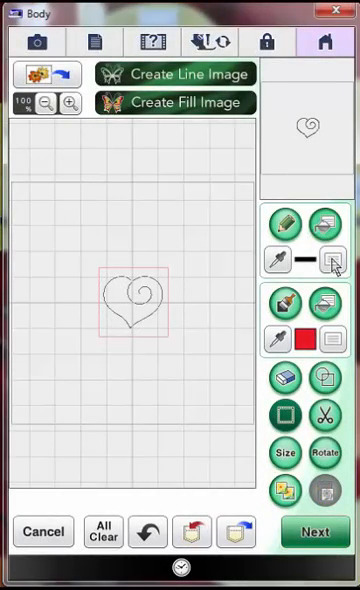
Set the line property to the candlewick star stitch in a deep pink thread colour.
left_click(333, 262)
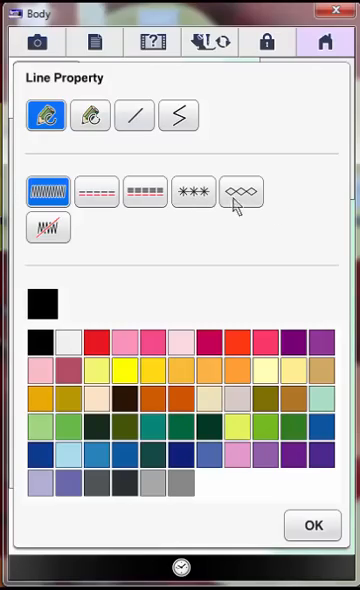
left_click(200, 196)
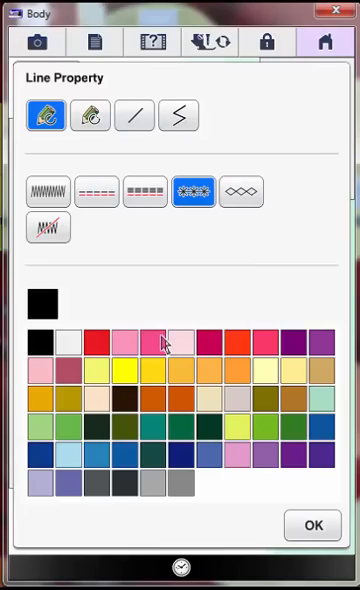
left_click(209, 345)
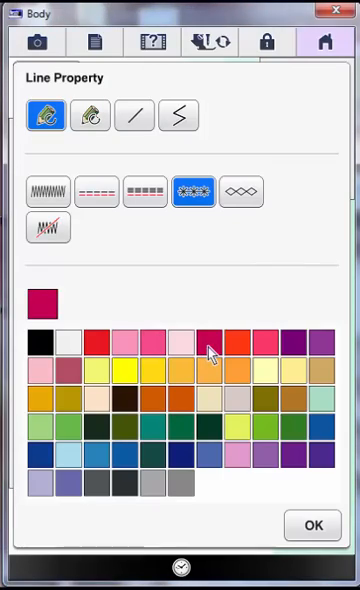
left_click(305, 527)
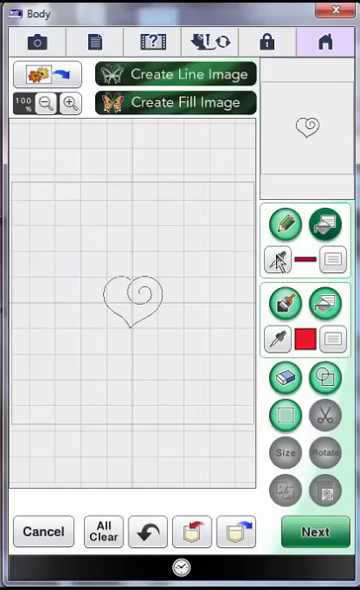
Apply the pink candlewick stitch to the heart outline, advance to stitch settings and zoom to 400%.
left_click(148, 323)
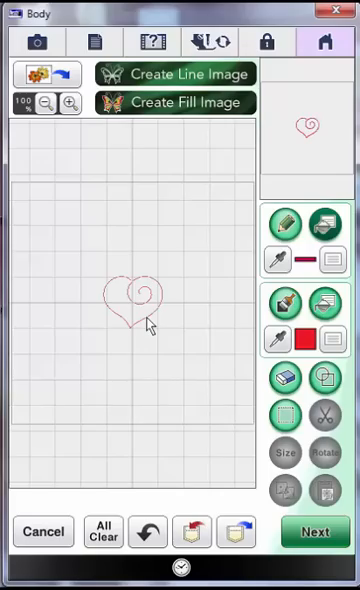
left_click(300, 538)
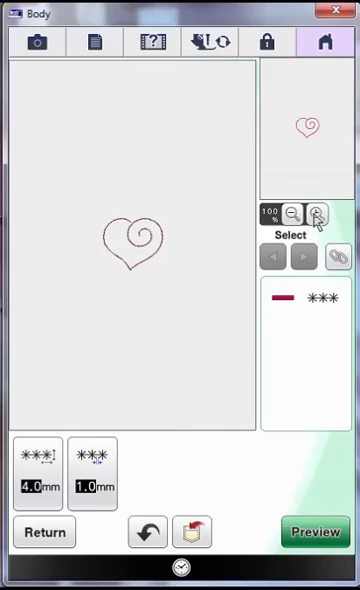
left_click(316, 215)
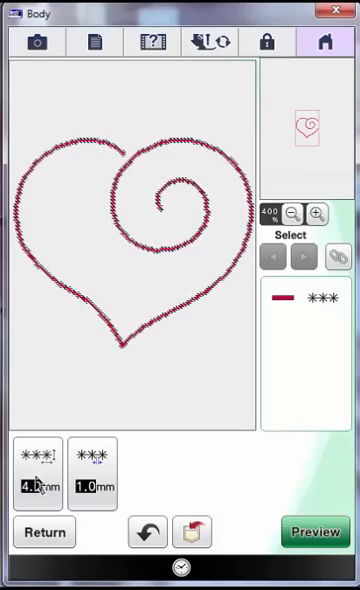
Set the candlewick stitch size to 3.0 mm and the spacing to 3.0 mm.
left_click(36, 485)
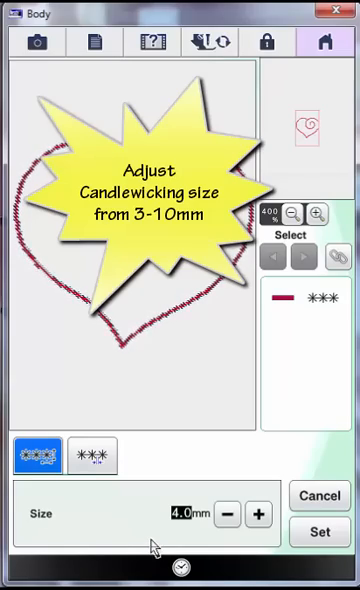
left_click(227, 514)
left_click(227, 514)
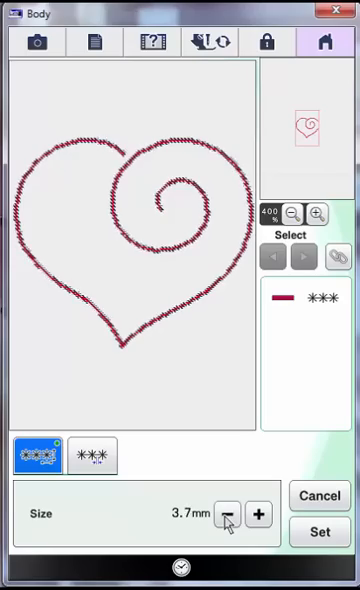
left_click(308, 537)
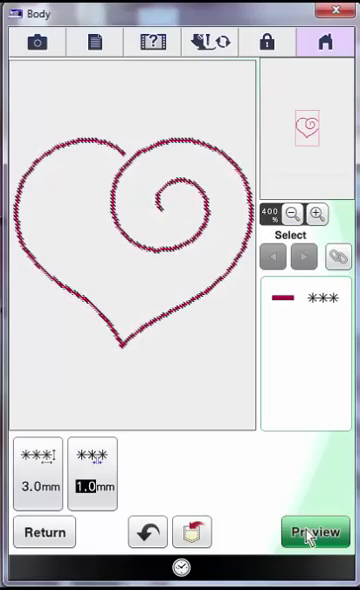
left_click(101, 483)
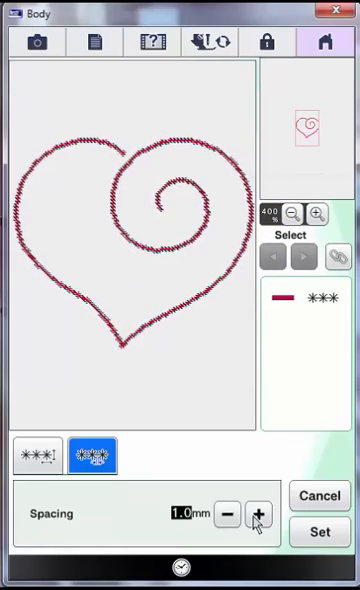
left_click(257, 516)
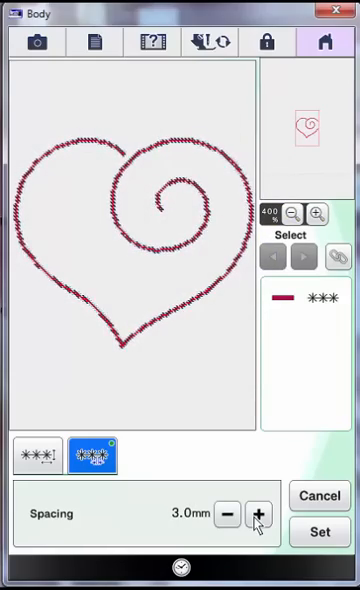
left_click(307, 535)
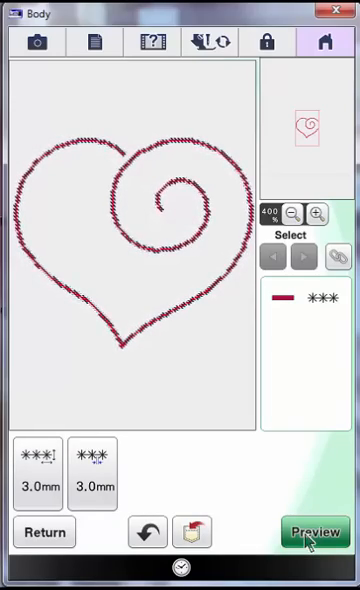
Convert the heart to embroidery, accept the no-save warning, and inspect it zoomed in the hoop view.
left_click(308, 543)
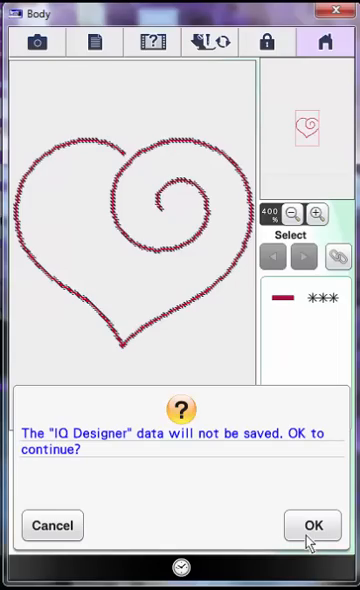
left_click(309, 540)
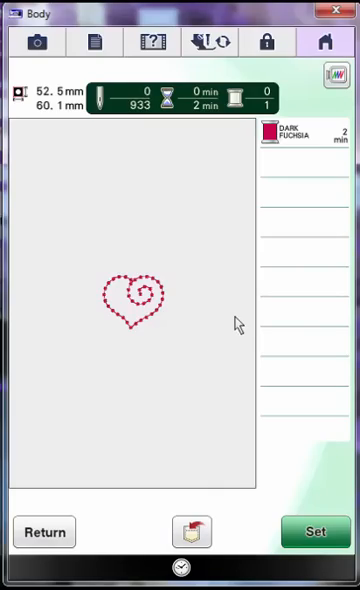
left_click(338, 78)
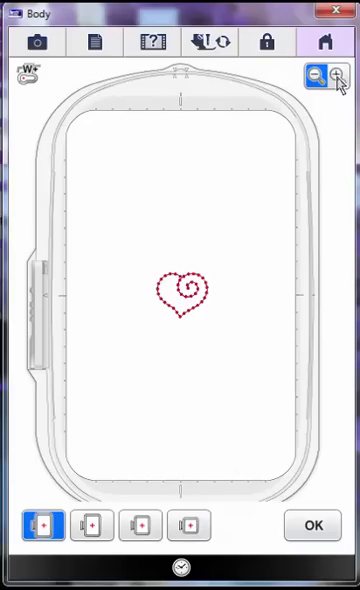
left_click(337, 77)
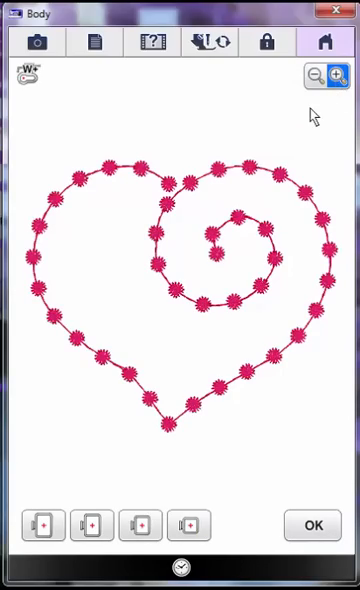
left_click(303, 528)
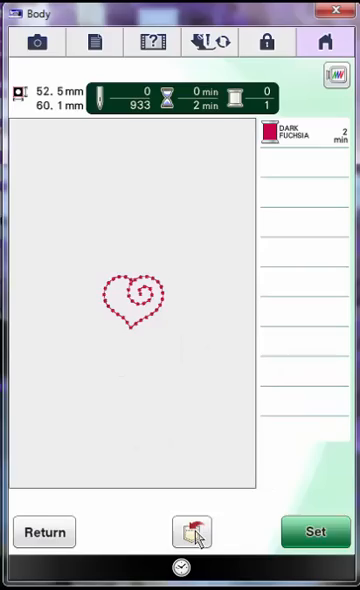
Skip saving to memory and set the candlewick heart onto the embroidery edit screen.
left_click(197, 537)
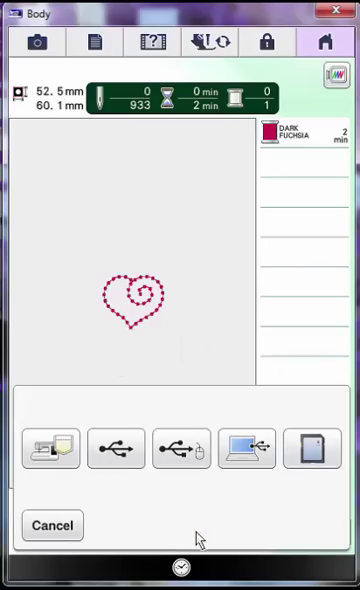
left_click(66, 452)
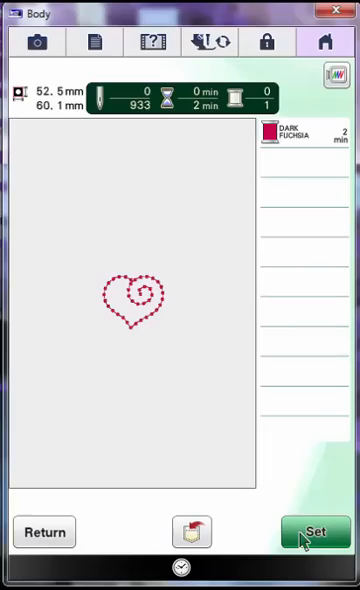
left_click(303, 540)
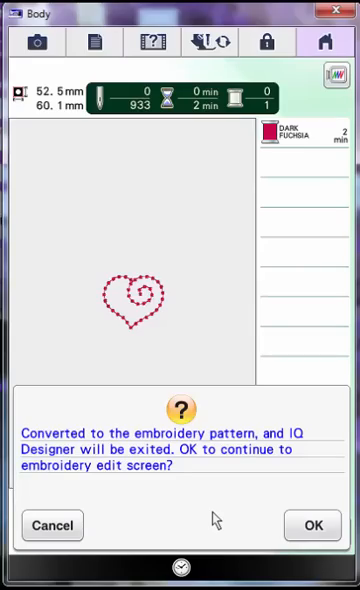
left_click(300, 538)
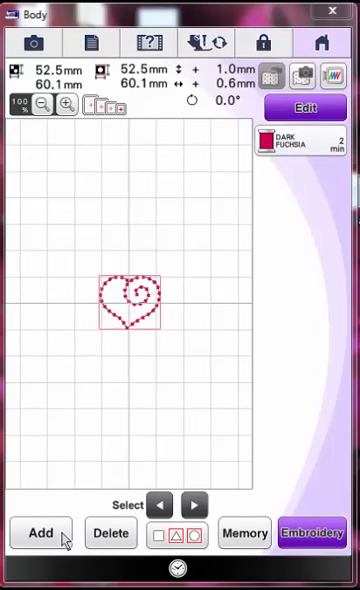
Add script-font lettering starting with a capital B at the smaller letter size.
left_click(63, 540)
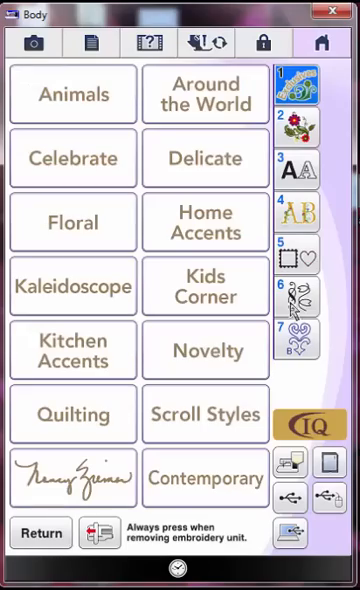
left_click(293, 173)
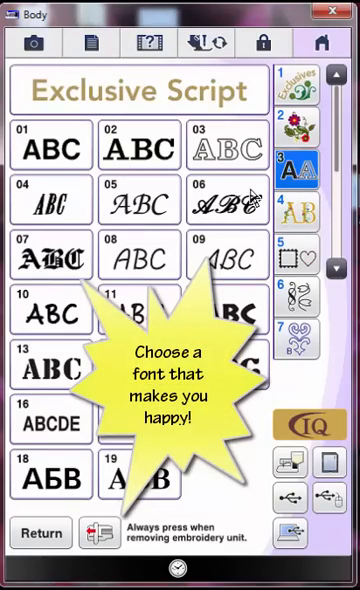
left_click(222, 255)
left_click(64, 406)
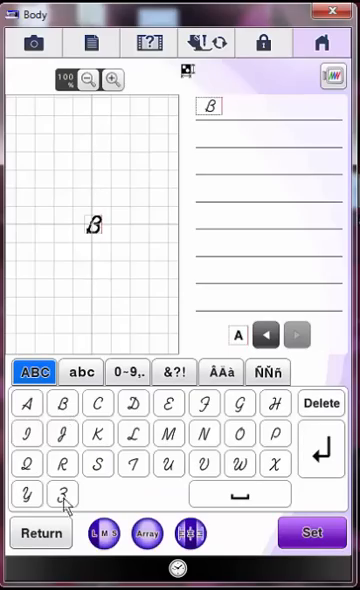
left_click(116, 535)
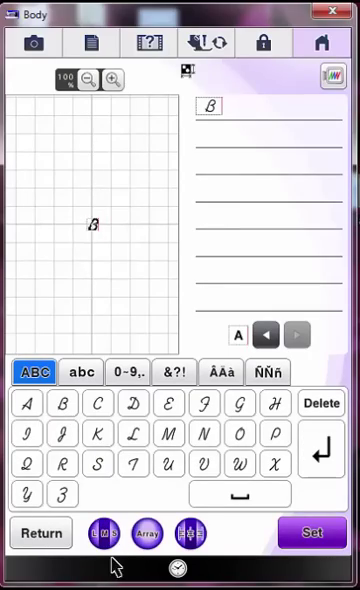
Complete the first line to read 'BabyLock' using lowercase and a capital L.
left_click(84, 373)
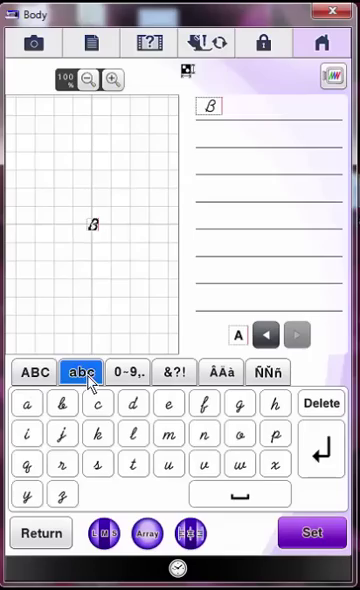
left_click(32, 410)
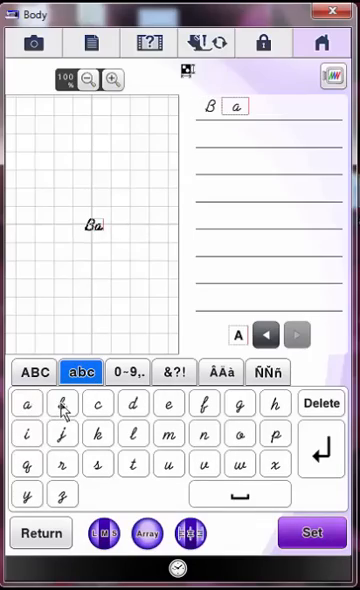
left_click(62, 406)
left_click(30, 503)
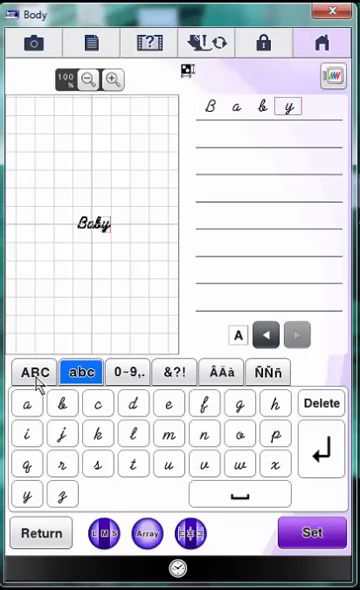
left_click(36, 373)
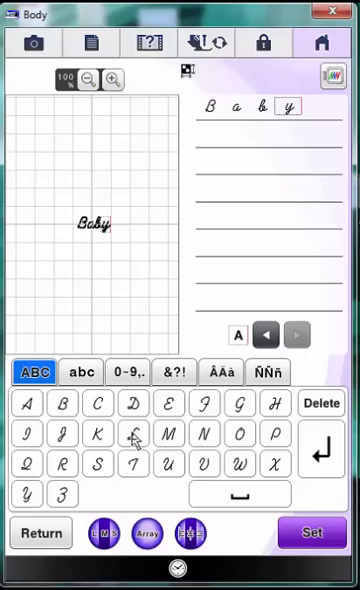
left_click(133, 435)
left_click(83, 372)
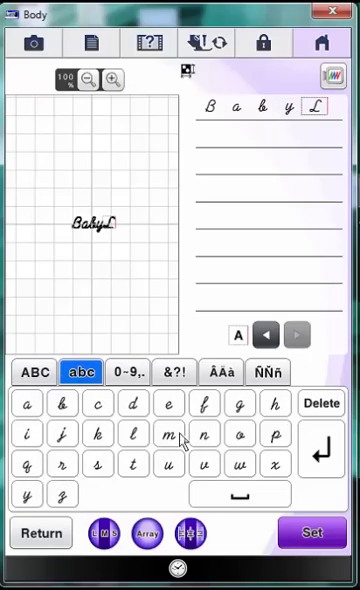
left_click(240, 437)
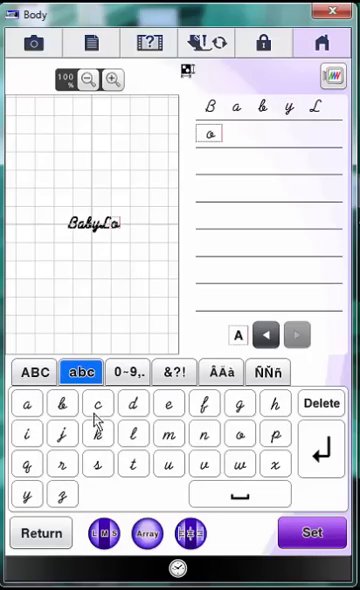
left_click(97, 410)
left_click(99, 436)
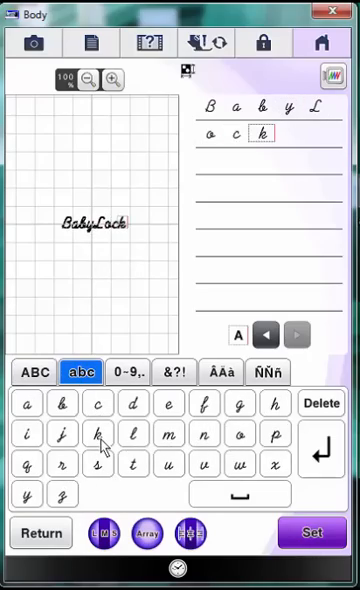
Add a second line reading 'for the'.
left_click(330, 460)
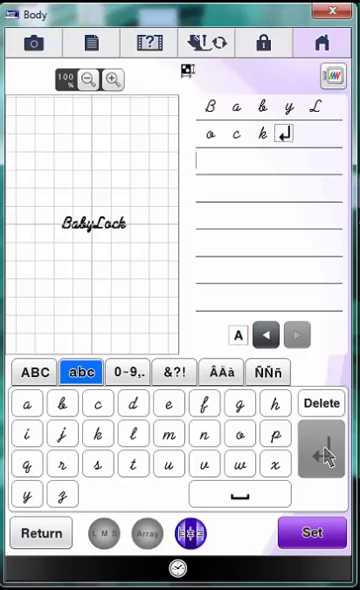
left_click(206, 406)
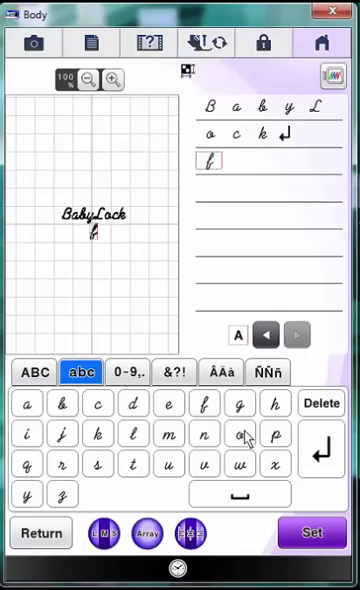
left_click(241, 434)
left_click(62, 465)
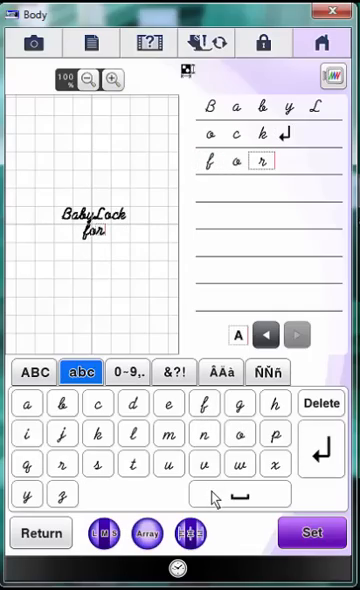
left_click(215, 497)
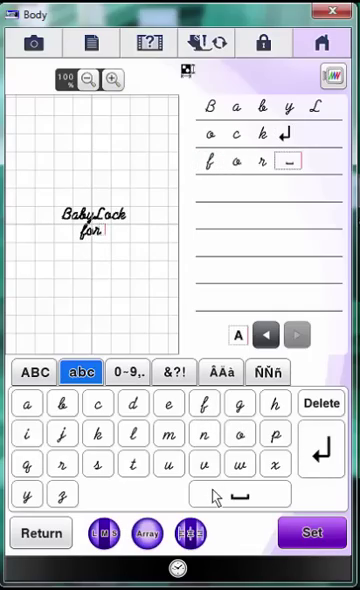
left_click(135, 465)
left_click(275, 408)
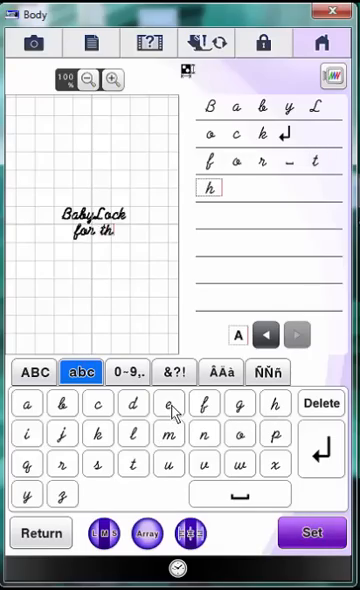
left_click(169, 406)
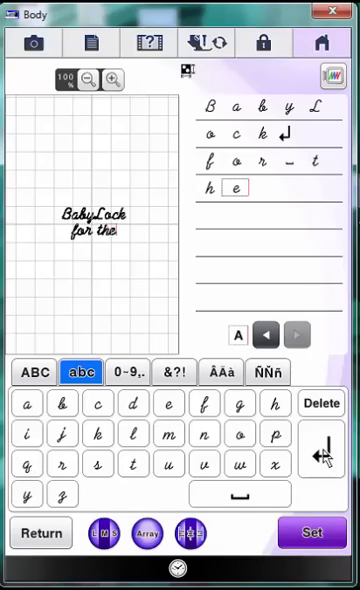
Add a third line in capitals reading 'LOUE'.
left_click(322, 460)
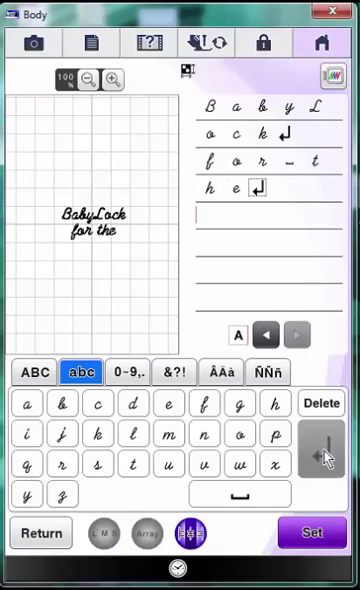
left_click(42, 380)
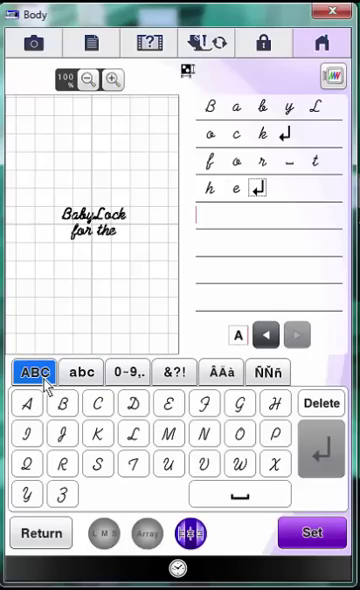
left_click(135, 440)
left_click(242, 442)
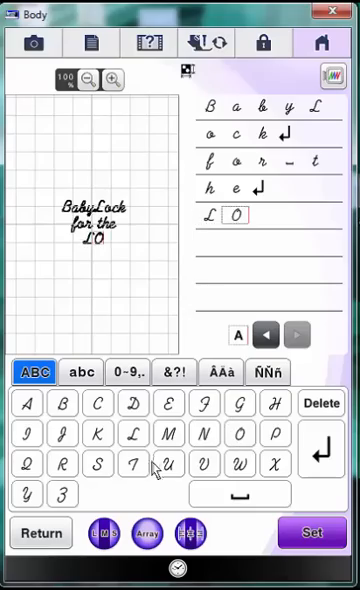
left_click(168, 463)
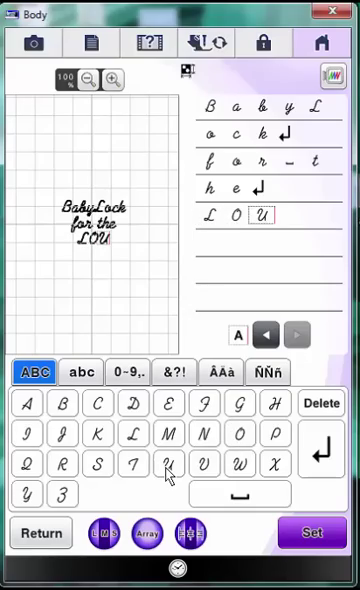
left_click(169, 404)
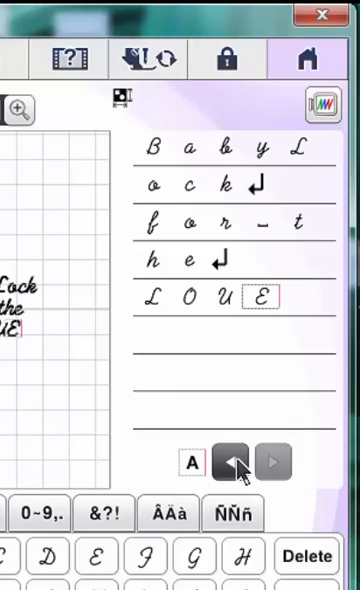
Remove the mistaken U so the last word becomes LOVE.
left_click(236, 463)
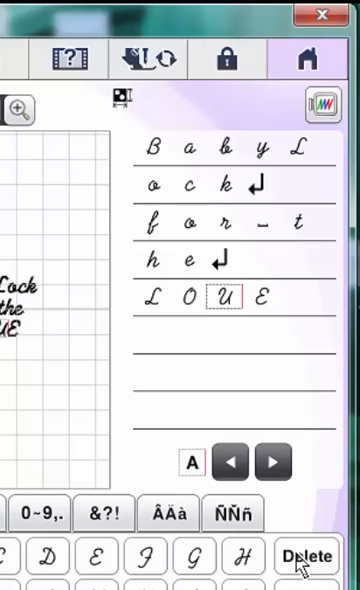
left_click(300, 560)
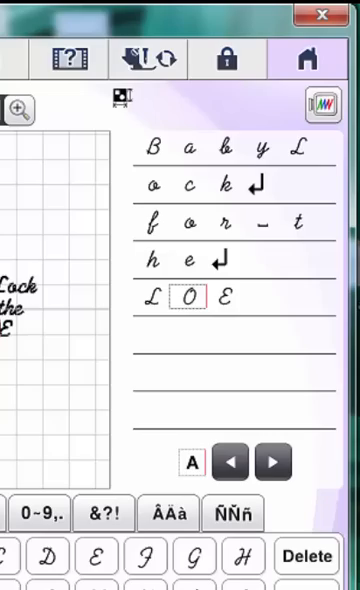
type("V")
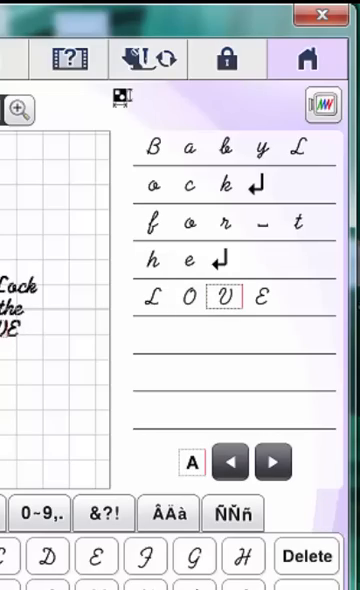
Step the cursor back to the end of 'Baby' to insert the space before Lock.
left_click(231, 463)
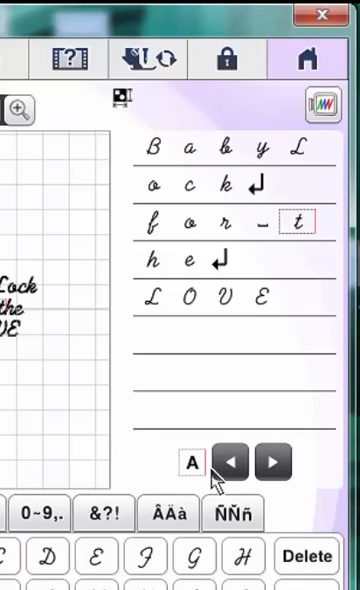
left_click(239, 467)
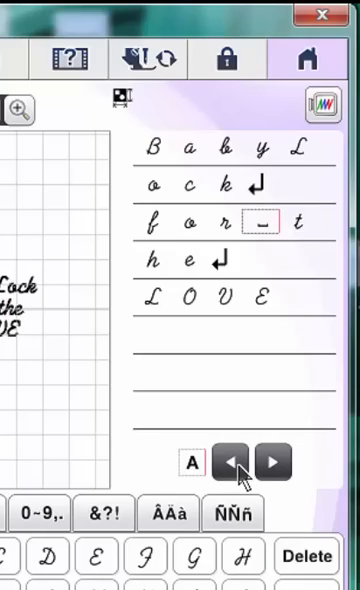
left_click(240, 467)
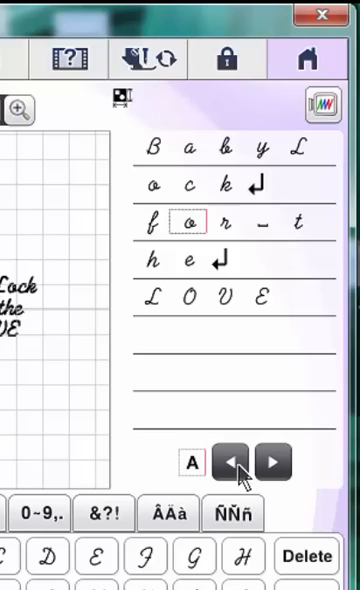
left_click(240, 467)
left_click(240, 467)
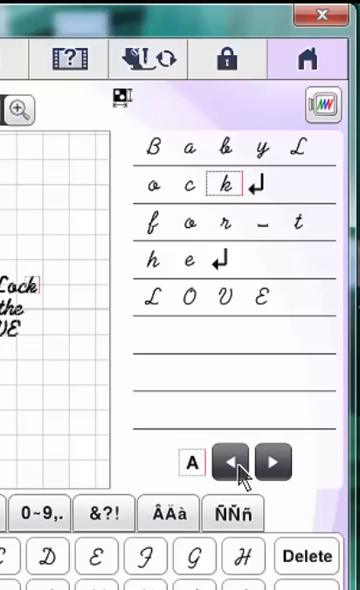
left_click(240, 467)
left_click(240, 467)
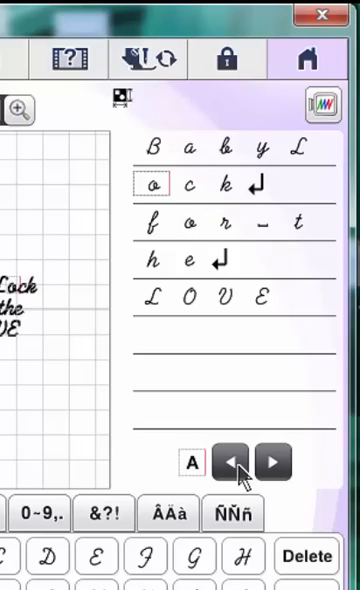
left_click(240, 467)
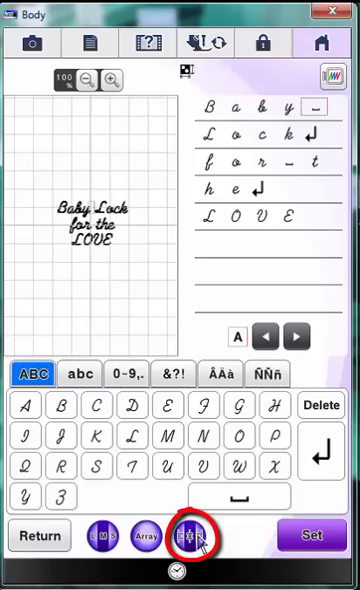
Cycle the alignment through left and centre, settling on right-aligned lettering.
left_click(196, 537)
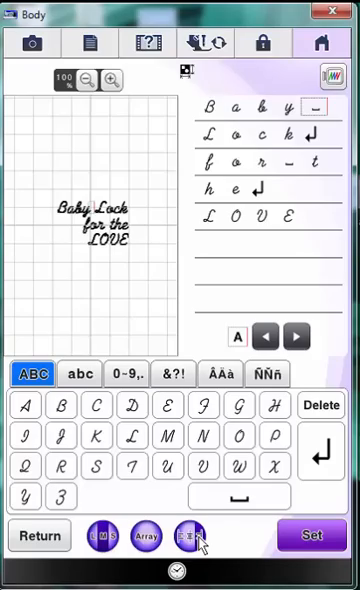
left_click(196, 537)
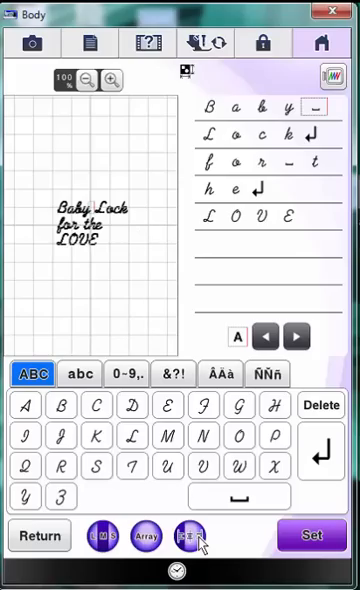
left_click(197, 538)
left_click(197, 538)
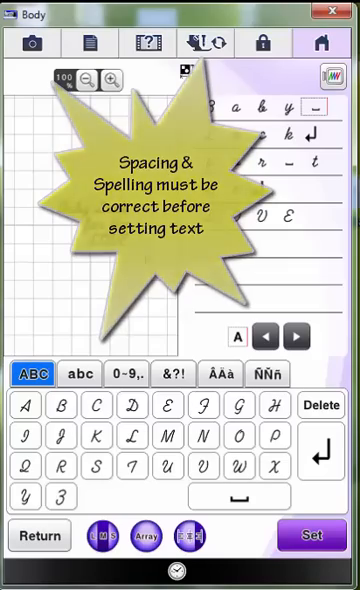
Set the text into the design and drag the heart to the lower left of the lettering.
left_click(309, 546)
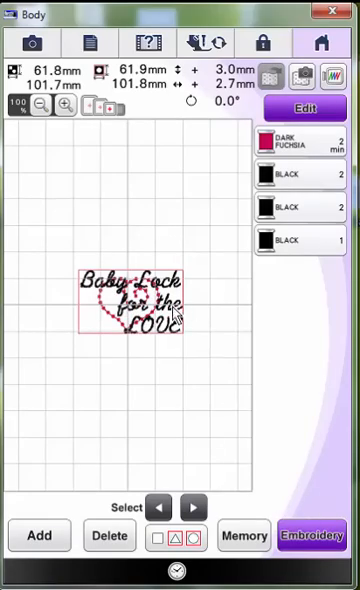
mouse_move(178, 317)
left_mouse_down()
mouse_move(211, 314)
mouse_move(218, 306)
mouse_move(224, 318)
mouse_move(220, 323)
mouse_move(220, 284)
mouse_move(227, 310)
mouse_move(237, 312)
mouse_move(235, 290)
mouse_move(223, 277)
mouse_move(220, 279)
mouse_move(227, 297)
mouse_move(230, 291)
left_mouse_up()
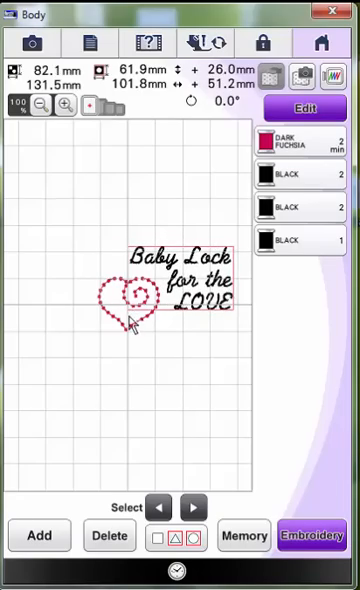
left_click_drag(127, 330, 75, 350)
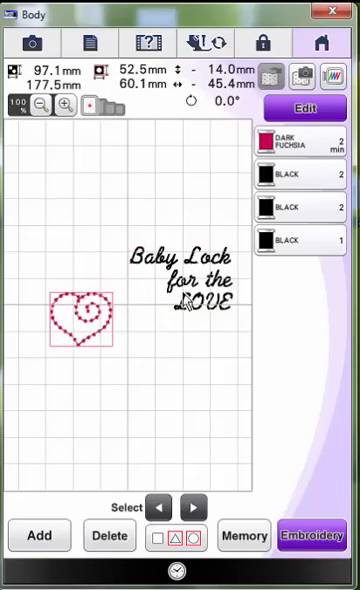
mouse_move(202, 311)
left_mouse_down()
mouse_move(178, 320)
mouse_move(169, 336)
mouse_move(171, 346)
left_mouse_up()
left_click(88, 347)
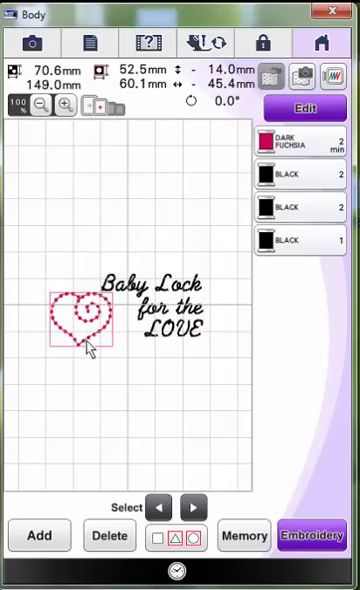
mouse_move(88, 350)
left_mouse_down()
mouse_move(108, 350)
mouse_move(114, 356)
left_mouse_up()
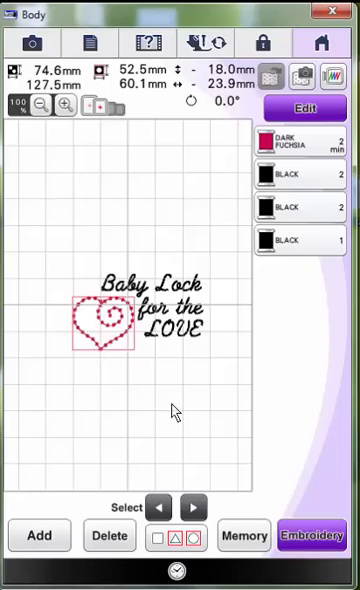
Select the lettering and show its Array/Font Type/Letter Edit options in Edit.
left_click(188, 330)
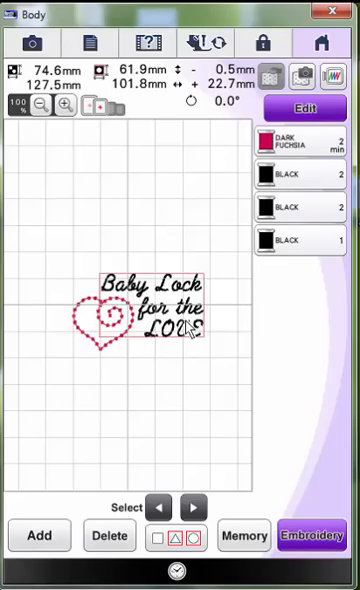
left_click(328, 118)
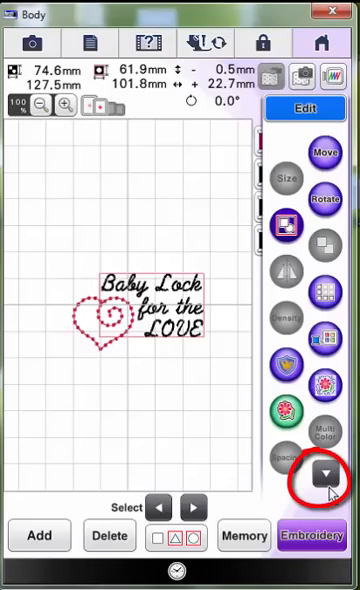
left_click(330, 486)
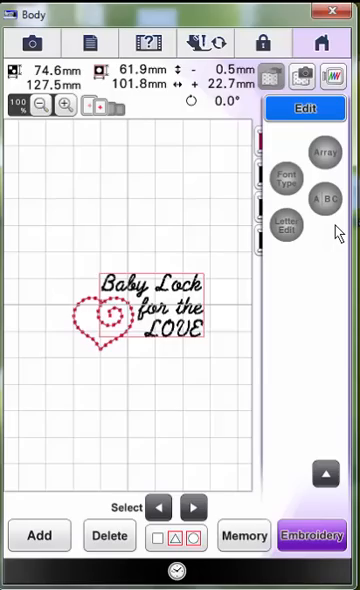
Ungroup the lettering into separate lines, nudge it higher and select the word LOVE.
left_click(326, 475)
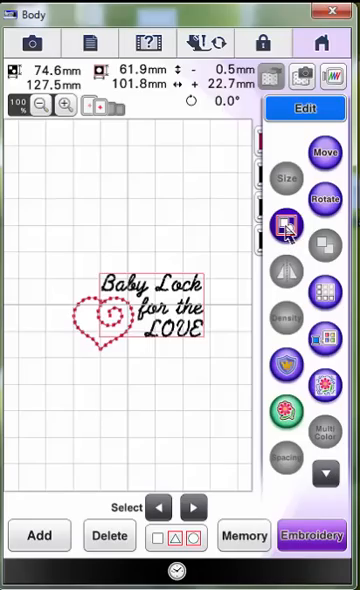
left_click(287, 227)
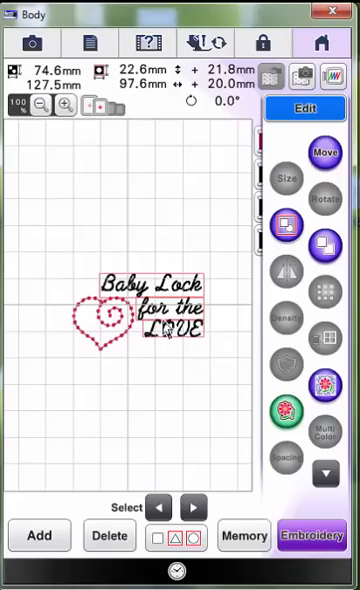
left_click_drag(169, 346, 178, 338)
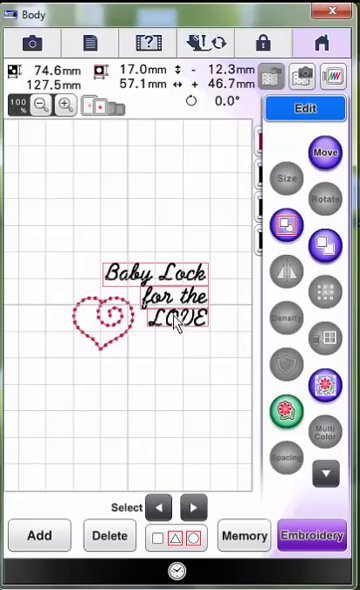
left_click(175, 372)
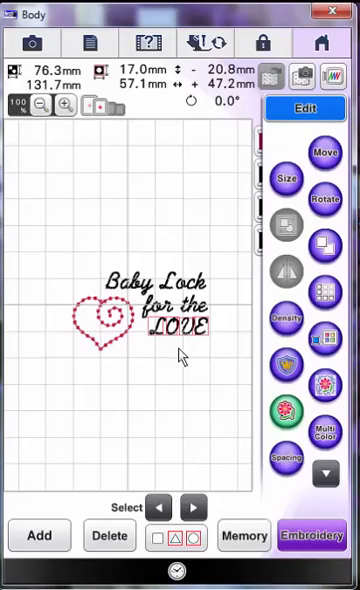
Apply script font 05 to the Baby Lock line via Font Type.
left_click(178, 288)
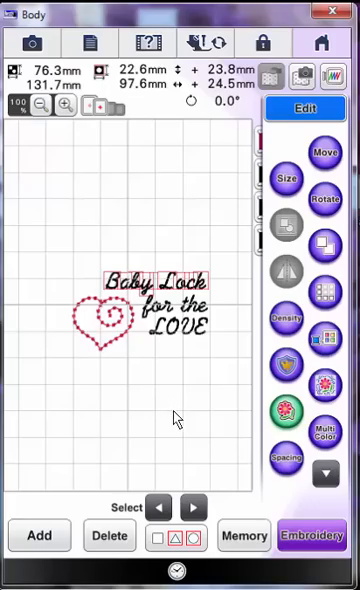
left_click(327, 478)
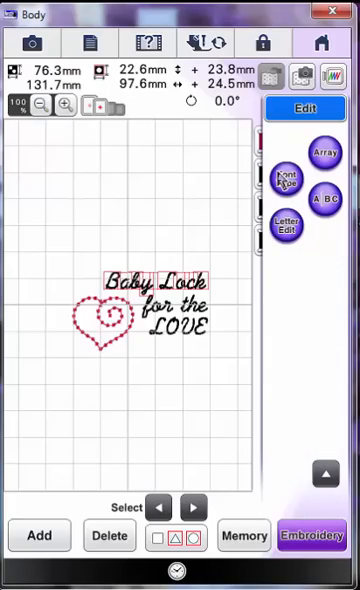
left_click(283, 178)
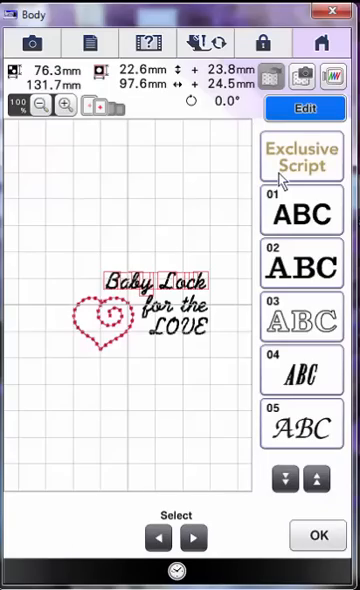
left_click(289, 431)
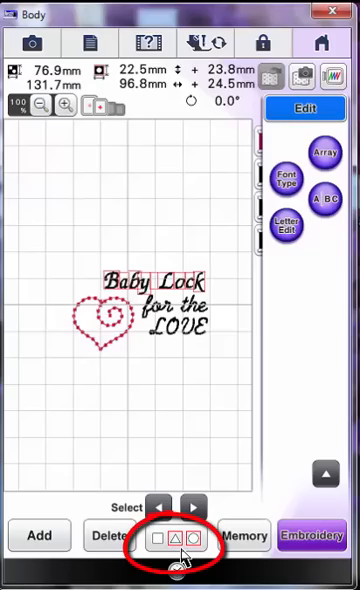
Use Multiple Selection to mark the heart and the word LOVE together.
left_click(186, 548)
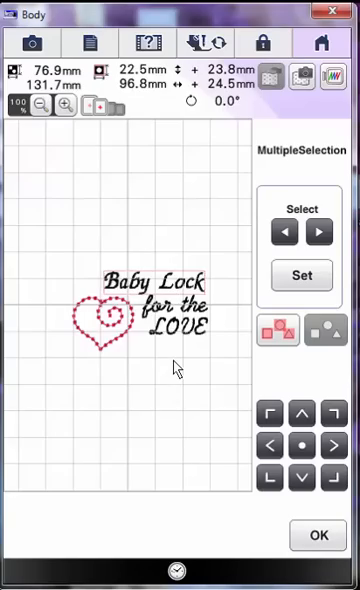
left_click(110, 340)
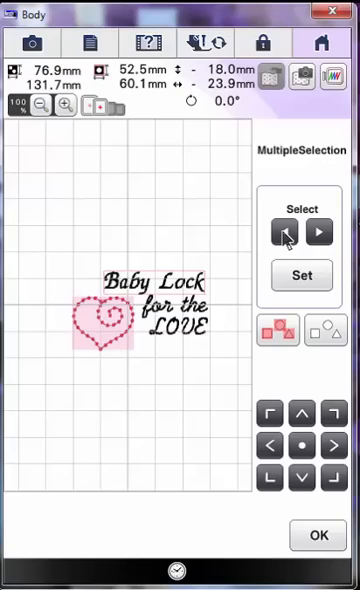
left_click(285, 234)
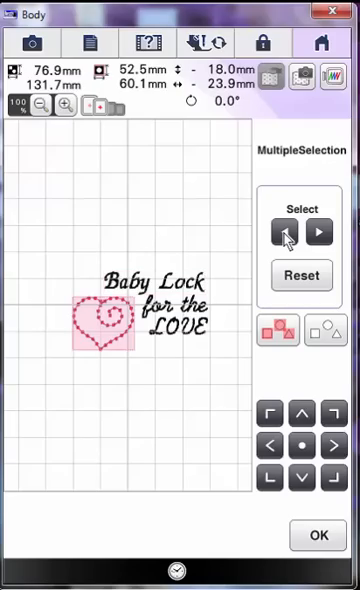
left_click(285, 234)
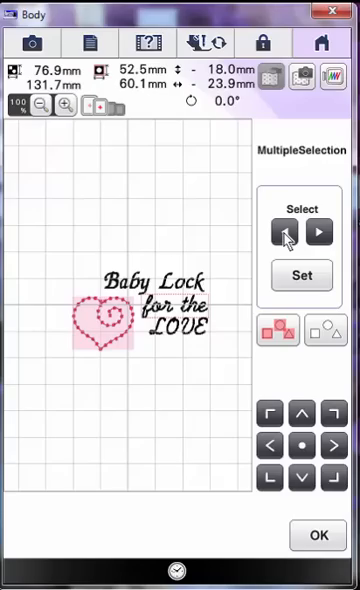
left_click(299, 283)
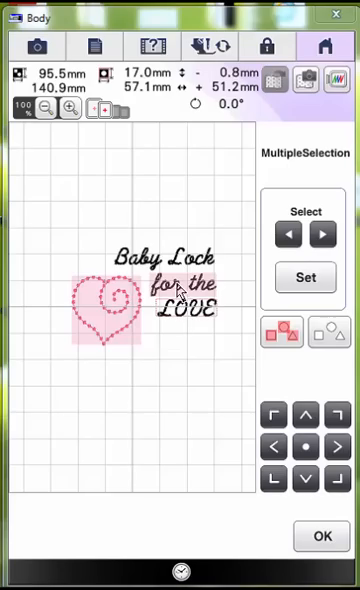
left_click(180, 312)
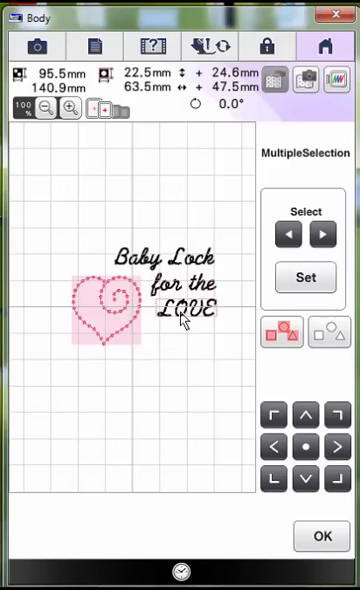
left_click(181, 314)
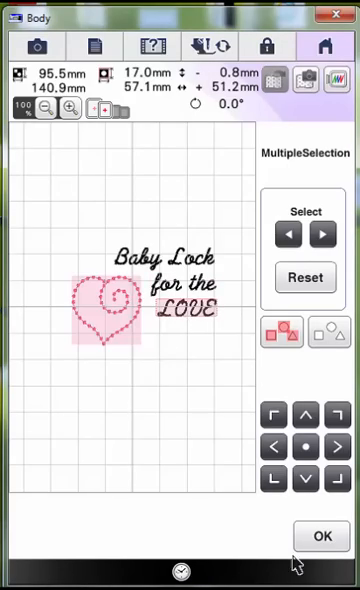
Confirm the selection and drag the heart with LOVE beside the other lines.
left_click(322, 539)
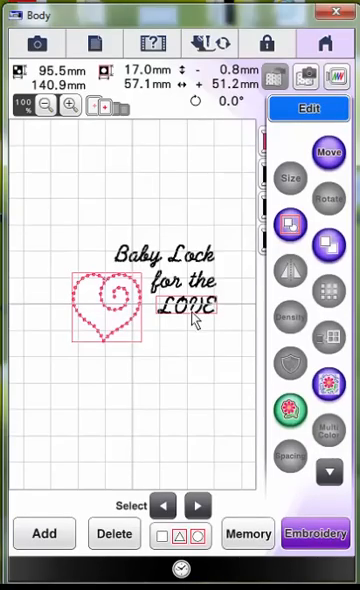
mouse_move(196, 320)
left_mouse_down()
mouse_move(183, 376)
mouse_move(162, 350)
mouse_move(167, 364)
mouse_move(181, 353)
mouse_move(180, 358)
mouse_move(193, 323)
left_mouse_up()
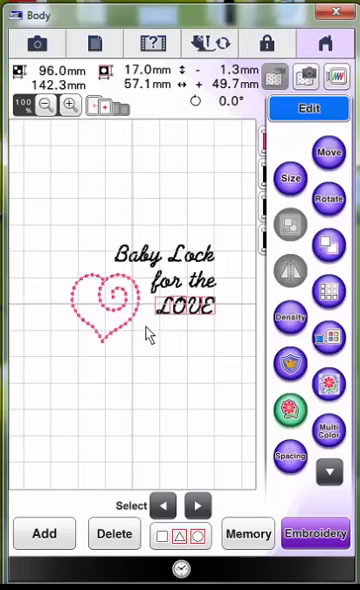
mouse_move(179, 318)
left_mouse_down()
mouse_move(181, 333)
mouse_move(181, 317)
left_mouse_up()
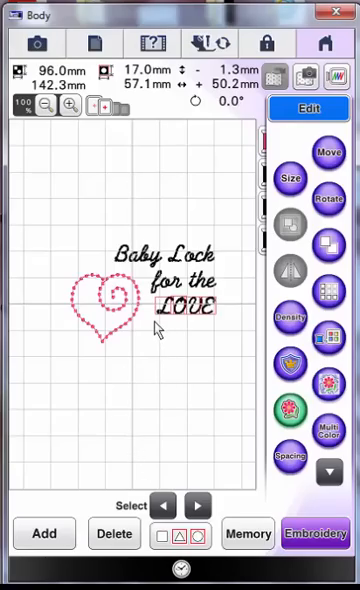
Multi-select the heart and LOVE again and group them into one unit.
left_click(179, 537)
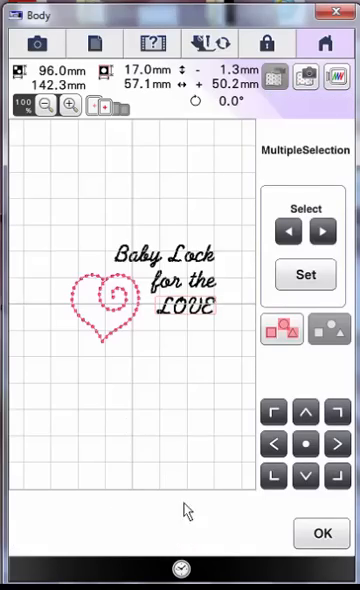
left_click(107, 303)
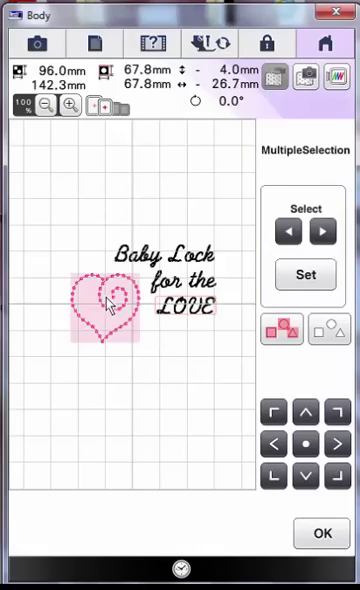
left_click(195, 313)
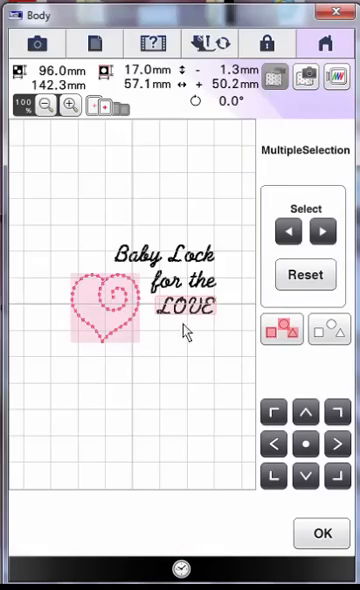
left_click(317, 545)
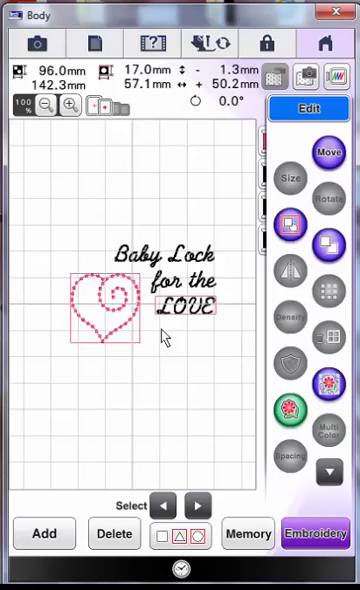
left_click(290, 226)
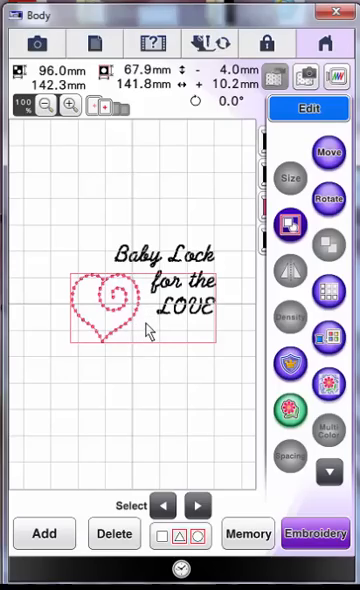
Drag the heart-and-LOVE group to test it, settling LOVE beneath 'for the'.
mouse_move(147, 332)
left_mouse_down()
mouse_move(119, 381)
mouse_move(121, 318)
left_mouse_up()
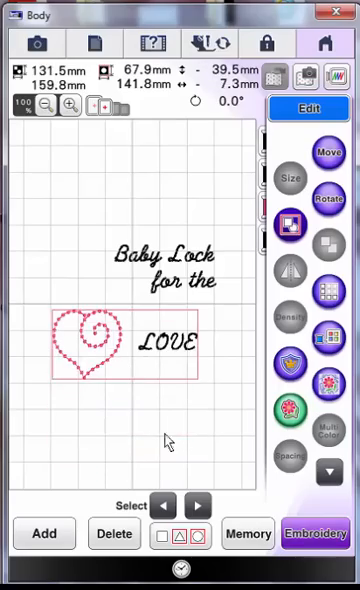
left_click(203, 263)
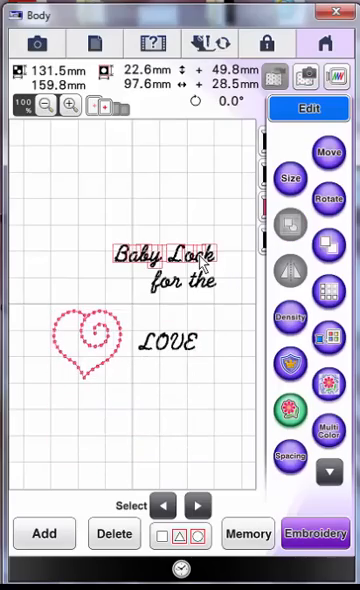
left_click(128, 359)
left_click_drag(120, 355, 143, 330)
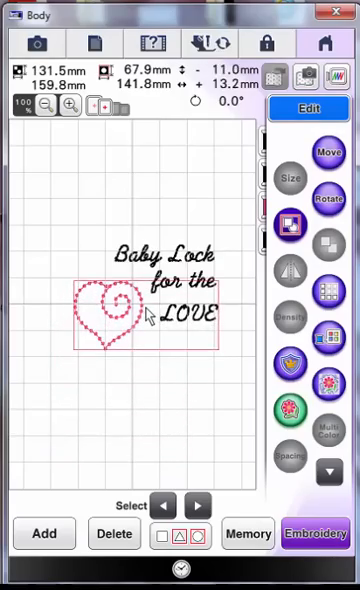
left_click_drag(143, 330, 156, 318)
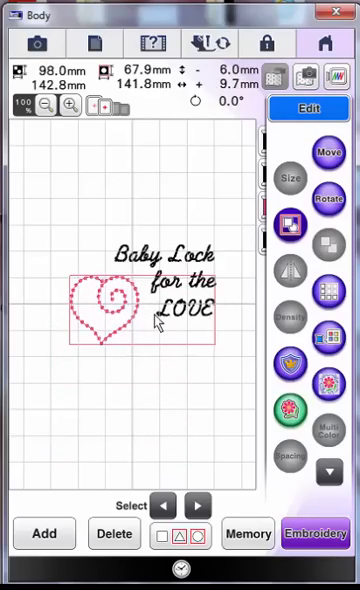
Ungroup the heart from LOVE and leave only the heart selected.
left_click(290, 226)
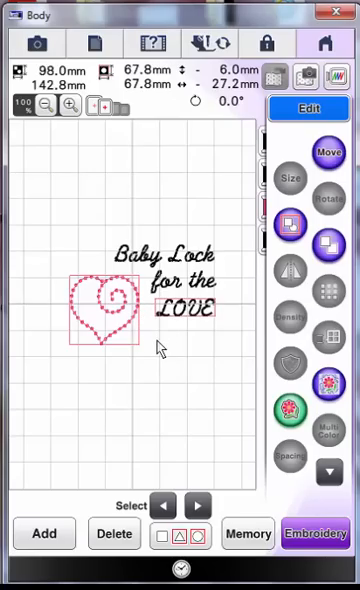
left_click(158, 348)
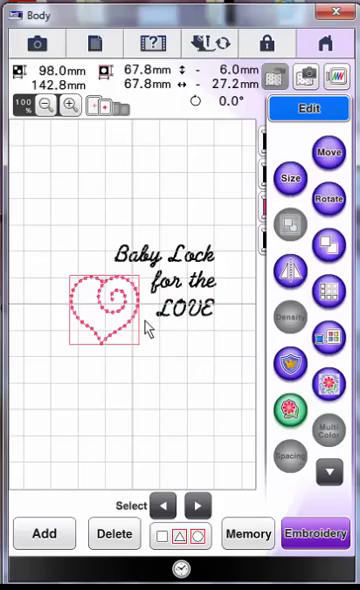
Select every design via Multiple Selection and group the heart with all three text lines.
left_click(178, 540)
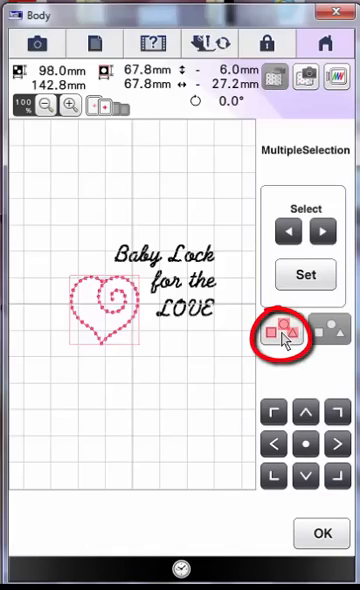
left_click(285, 338)
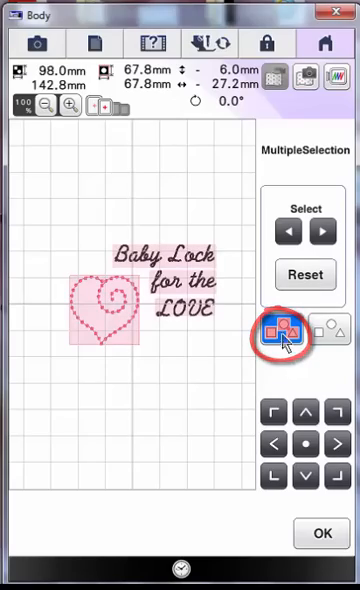
left_click(330, 340)
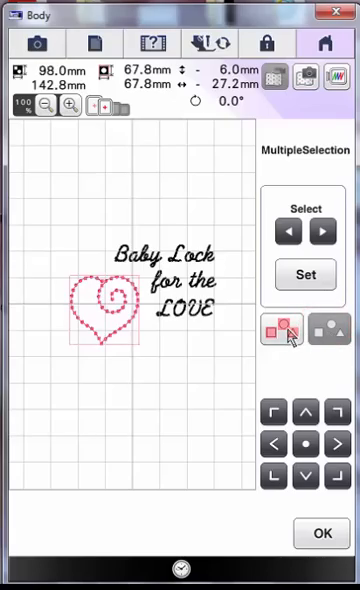
left_click(285, 331)
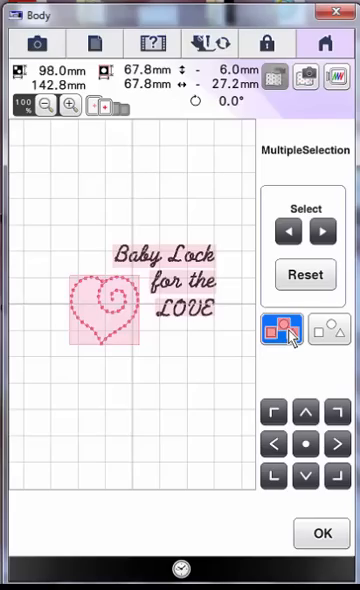
left_click(320, 537)
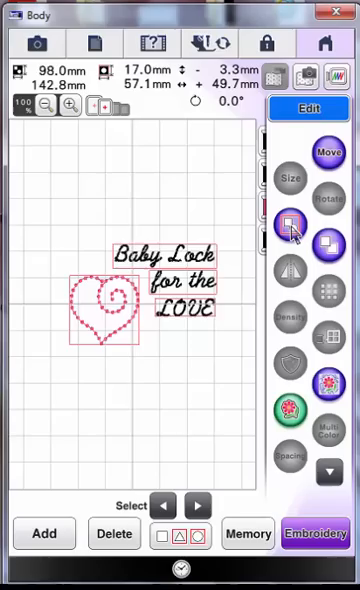
left_click(293, 230)
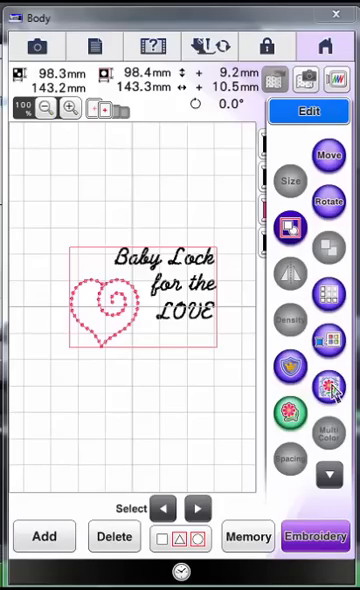
Choose the 24×24 cm hoop size for the stippling fill.
left_click(331, 389)
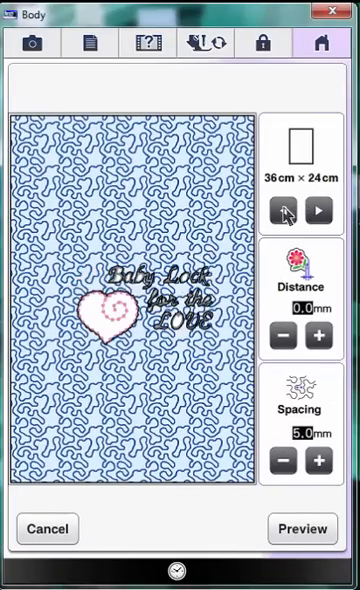
left_click(287, 213)
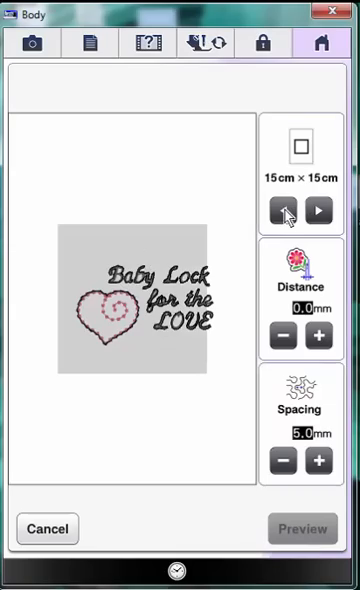
left_click(287, 213)
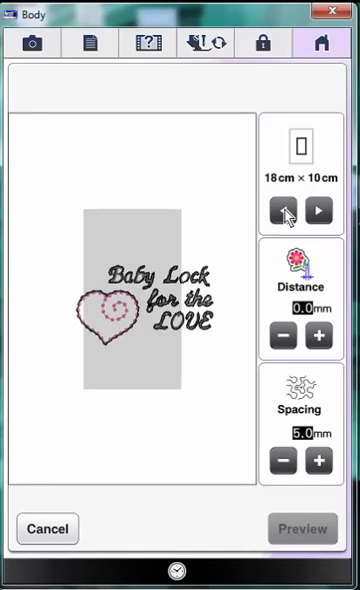
left_click(287, 213)
left_click(287, 213)
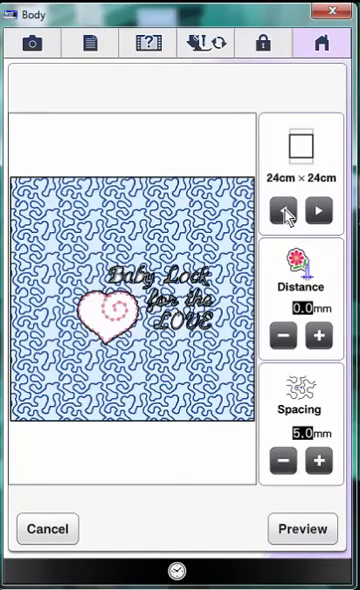
Raise stipple distance to 1.1 mm and spacing to 10.0 mm.
left_click(318, 336)
left_click(318, 336)
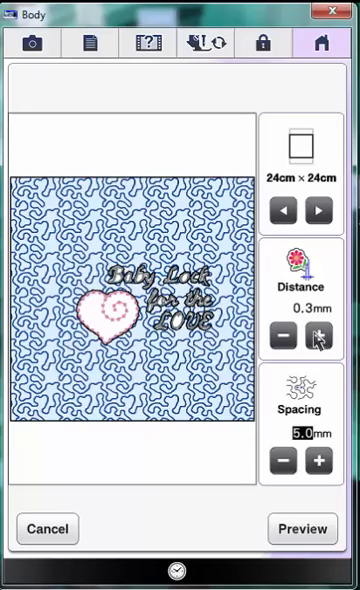
left_click(318, 336)
left_click(318, 336)
left_click(318, 336)
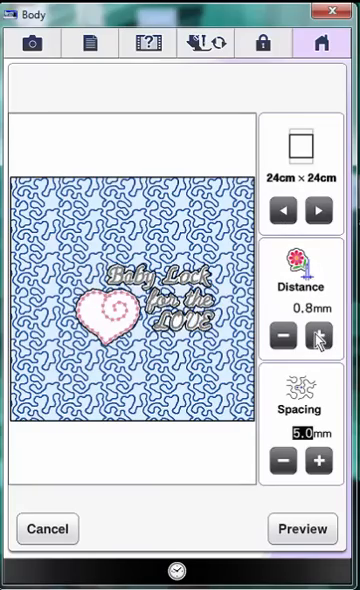
left_click(318, 336)
left_click(318, 336)
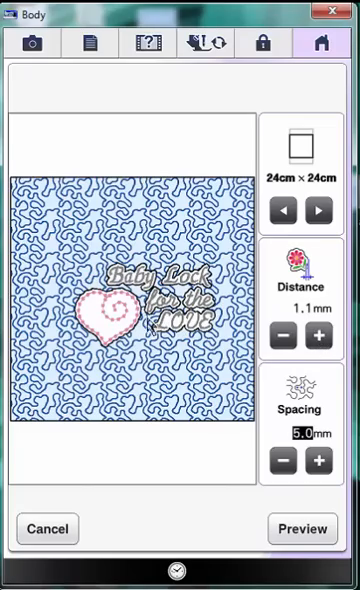
left_click(319, 461)
left_click(319, 461)
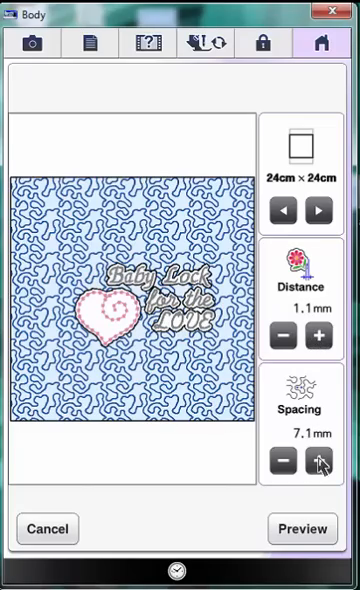
left_click(319, 461)
left_click(319, 461)
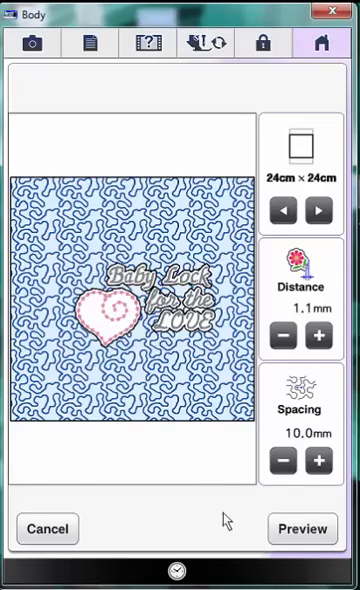
Preview the stippling around the grouped design and accept it.
left_click(302, 532)
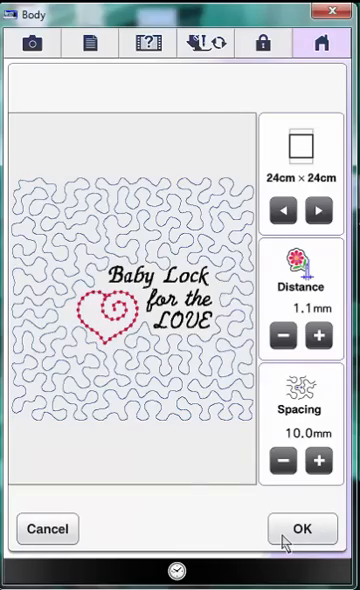
left_click(285, 538)
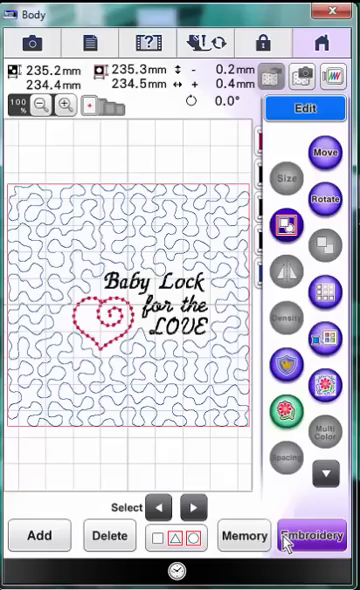